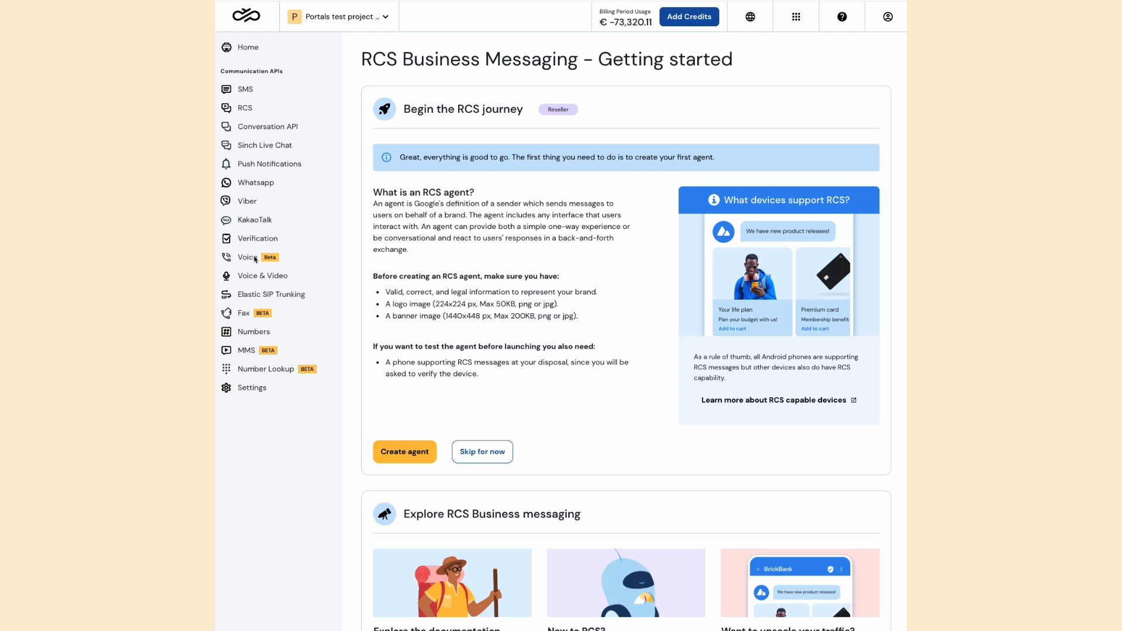
Start creating an RCS agent with the display name Sinch and the description "Sinch company"
click(395, 454)
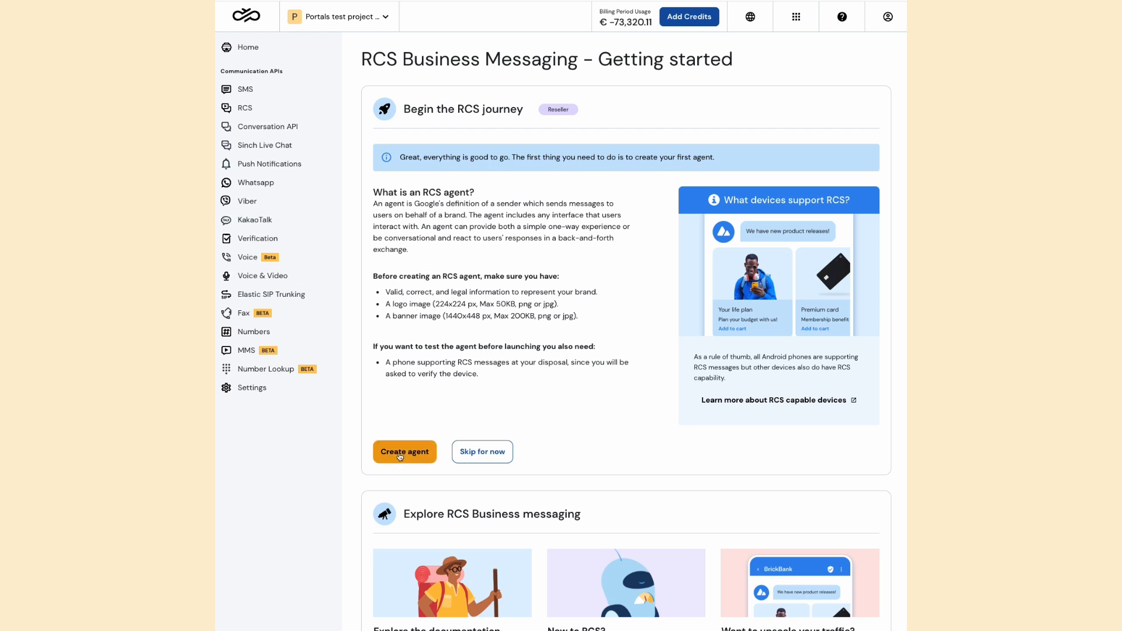
scroll(417, 419, up, 3)
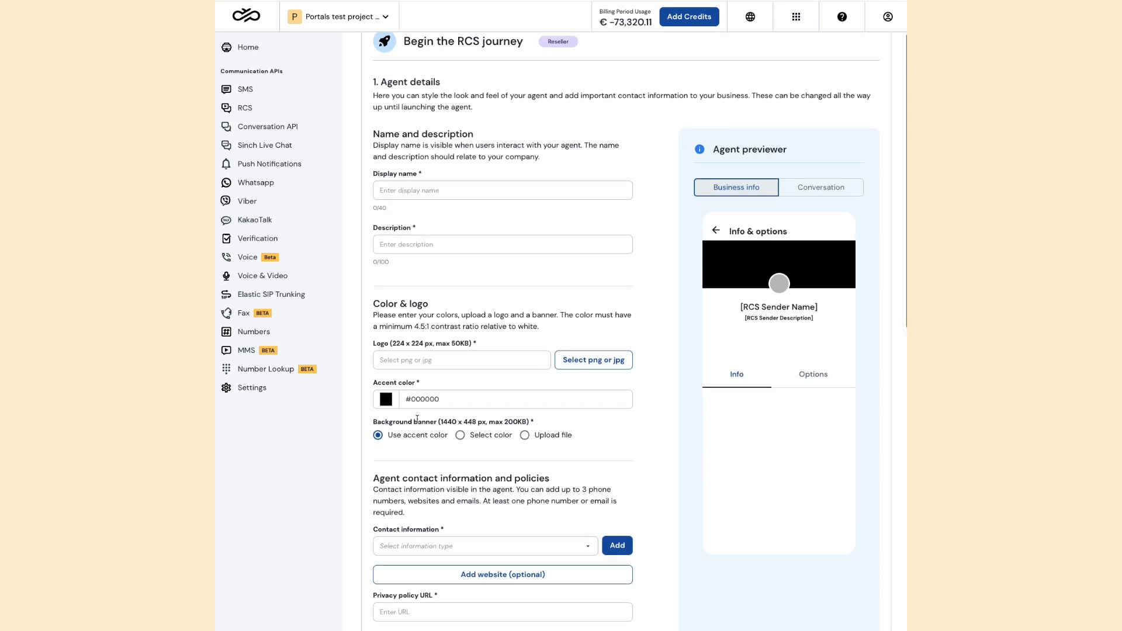
click(470, 218)
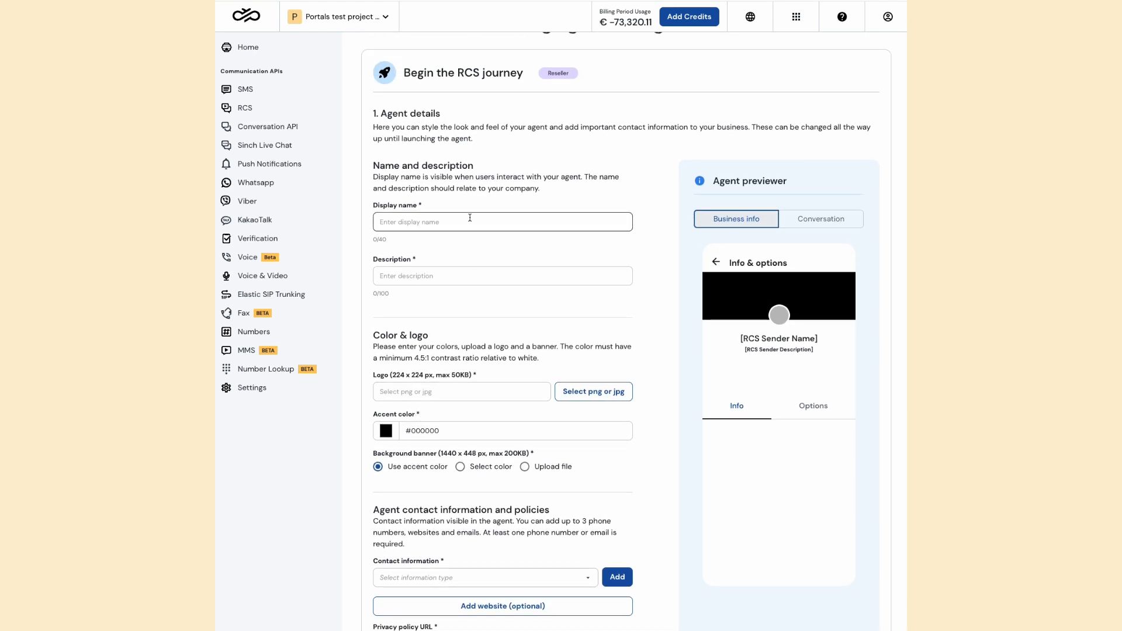
click(469, 217)
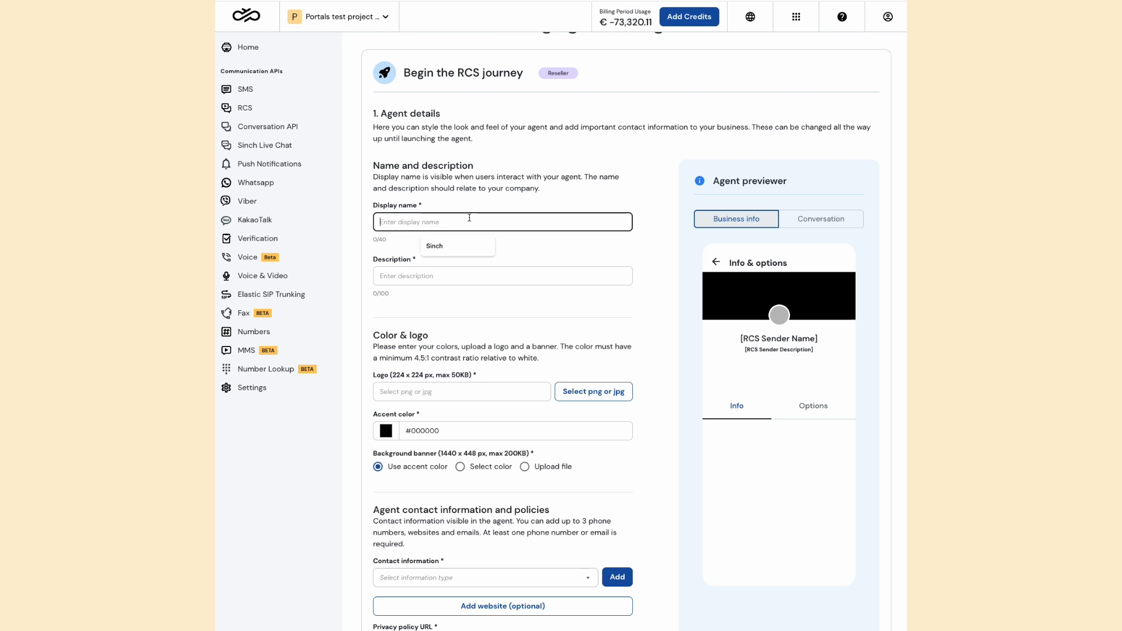
click(462, 241)
click(459, 278)
click(457, 301)
Upload the logo_7d730e12-989f-4ec7-ac04-afd05318569e.png file from Downloads as the agent's logo
scroll(477, 330, down, 2)
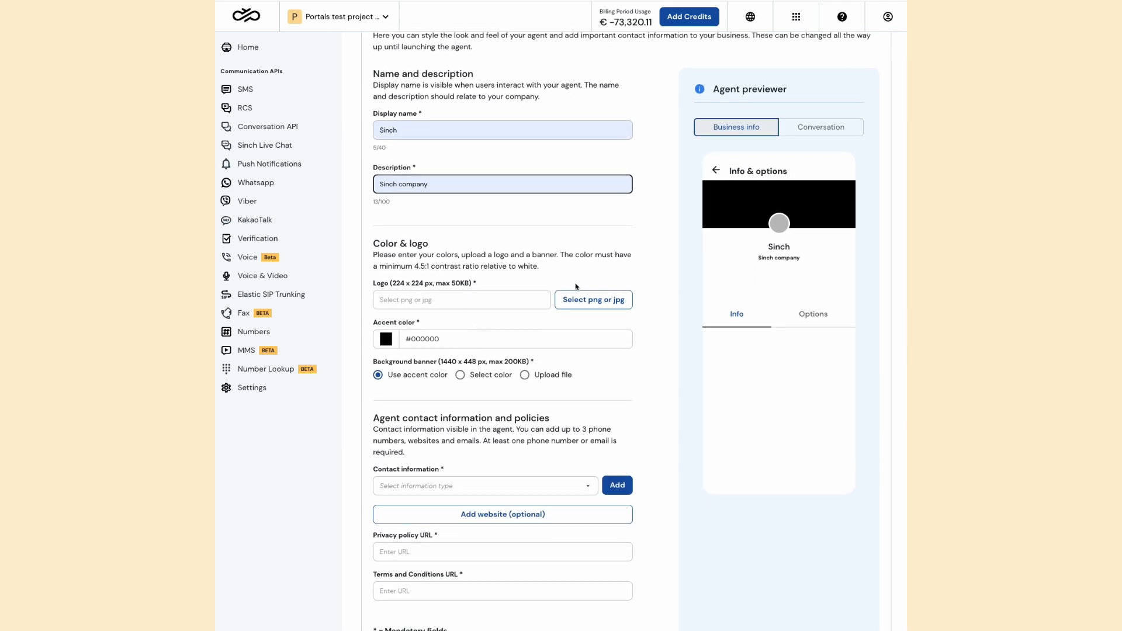
click(588, 307)
click(571, 342)
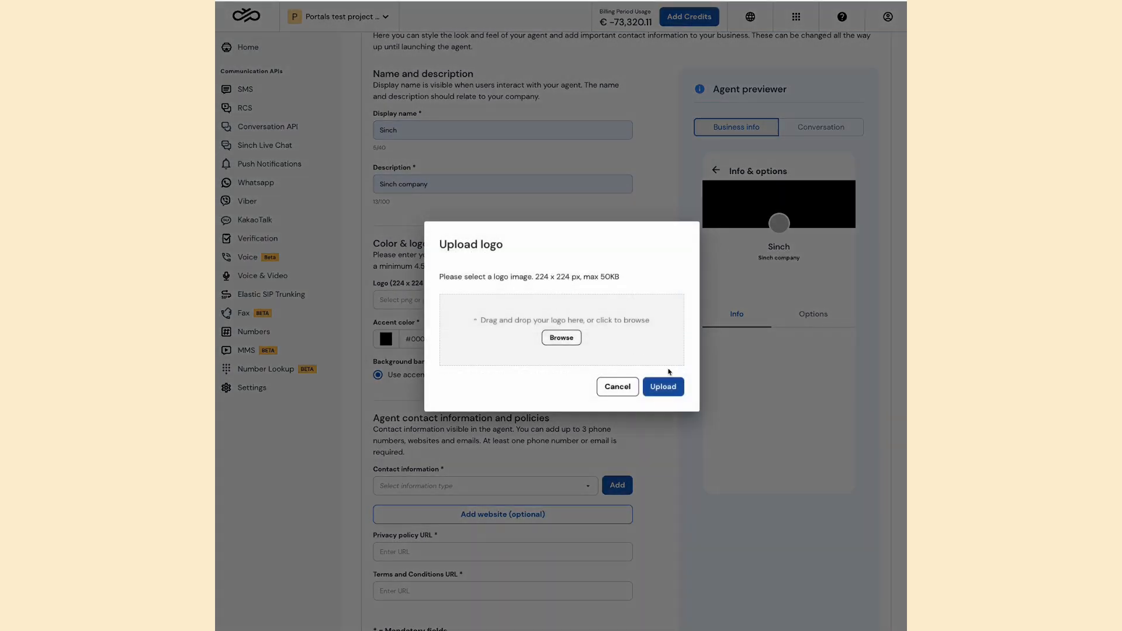
scroll(629, 428, down, 10)
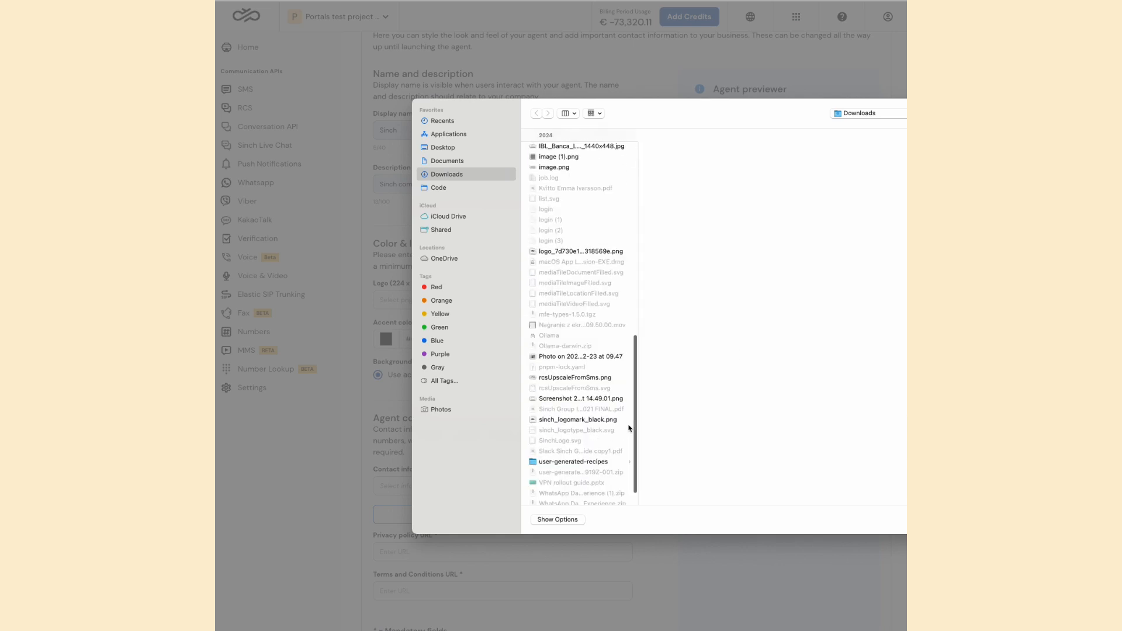
click(590, 245)
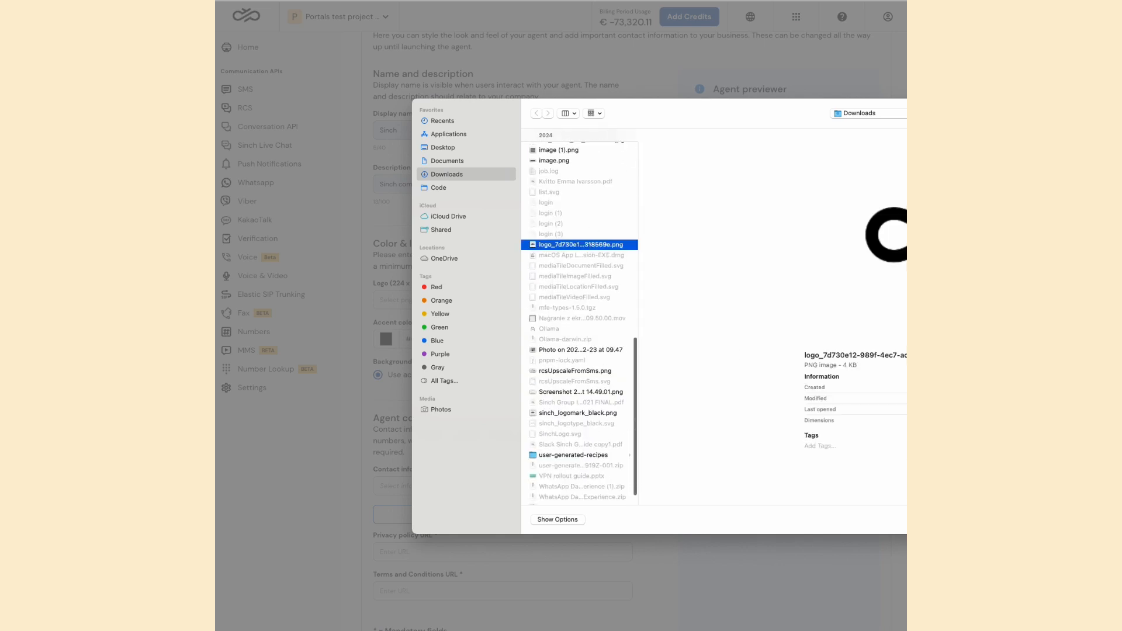
key(Return)
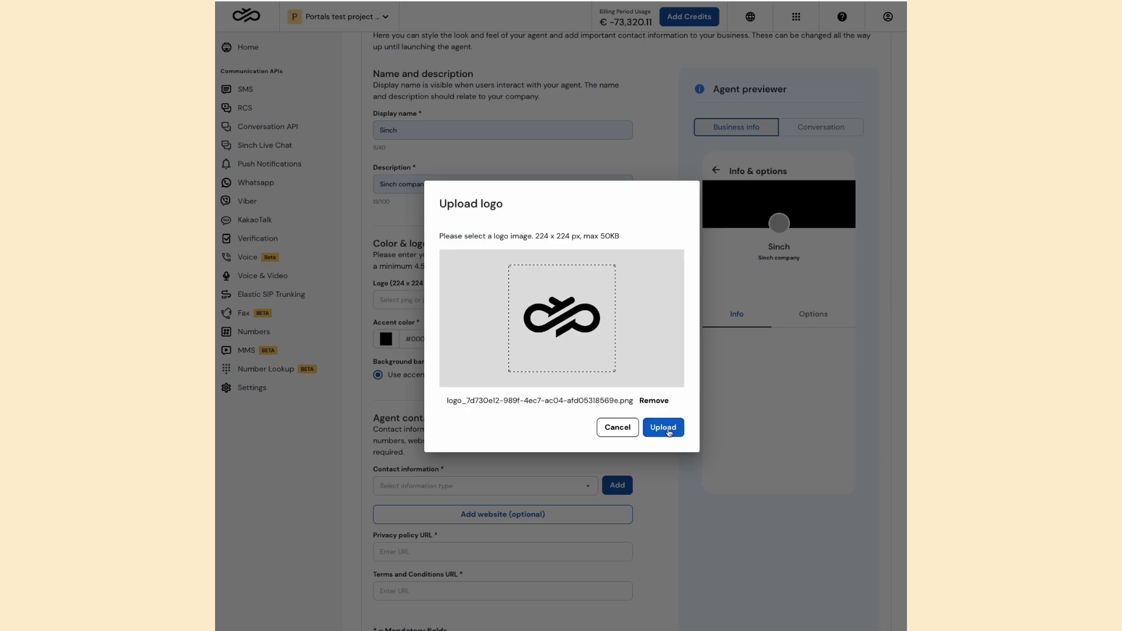
click(662, 427)
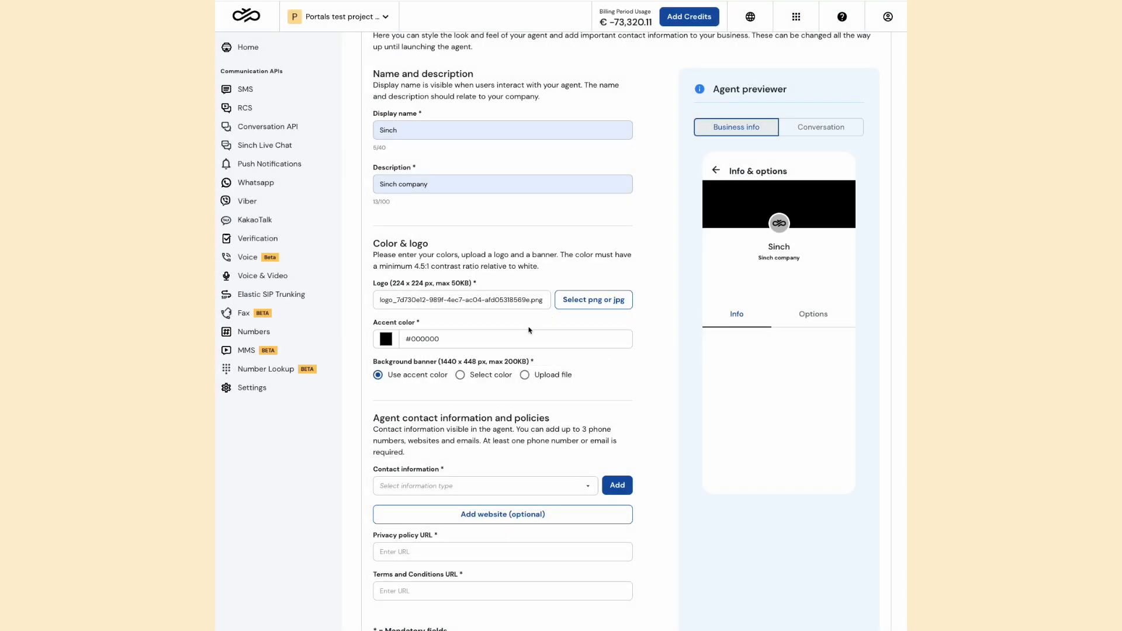
Set the agent's accent color to yellow, #ffd257
scroll(529, 330, down, 1)
click(386, 307)
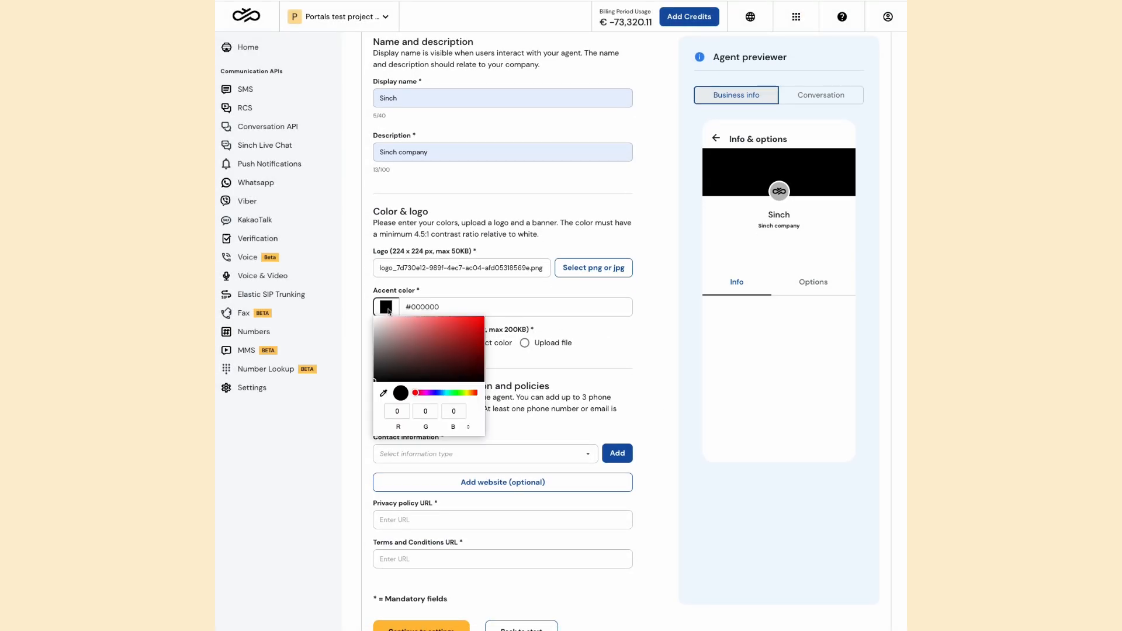
drag(460, 390, 470, 394)
drag(451, 341, 445, 316)
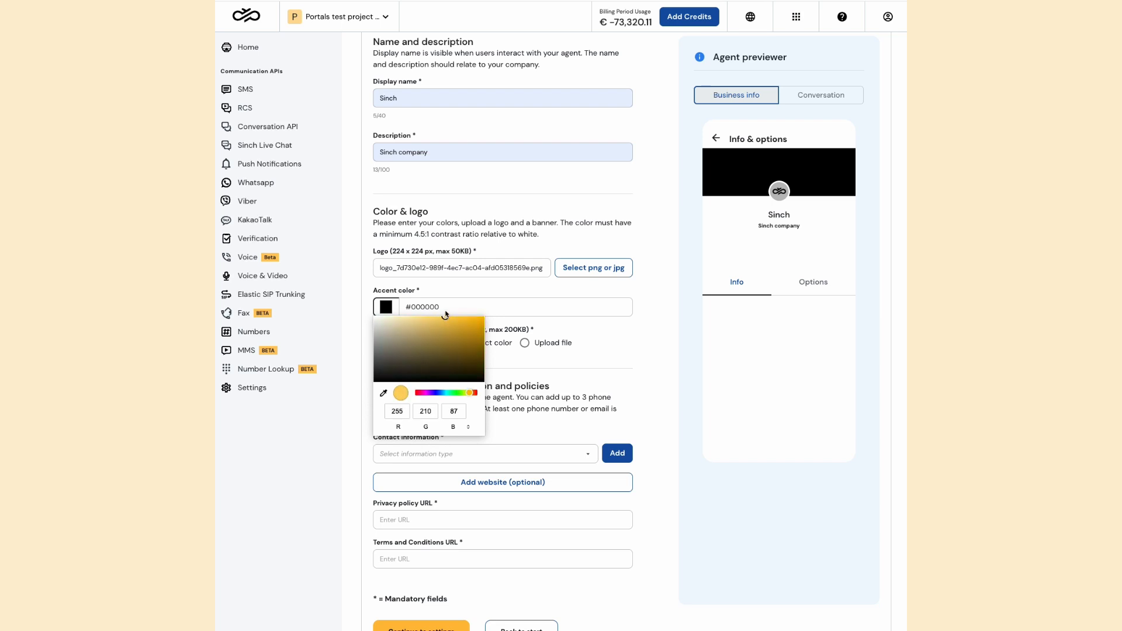
click(608, 336)
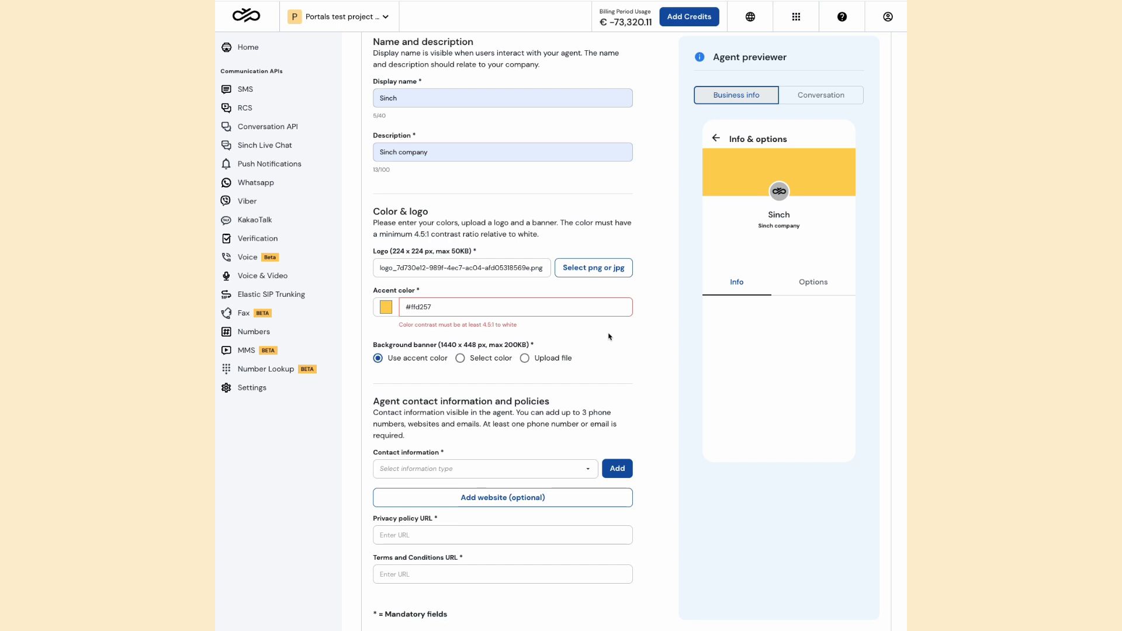
Set the agent's accent color to dark red, #b00707
click(392, 308)
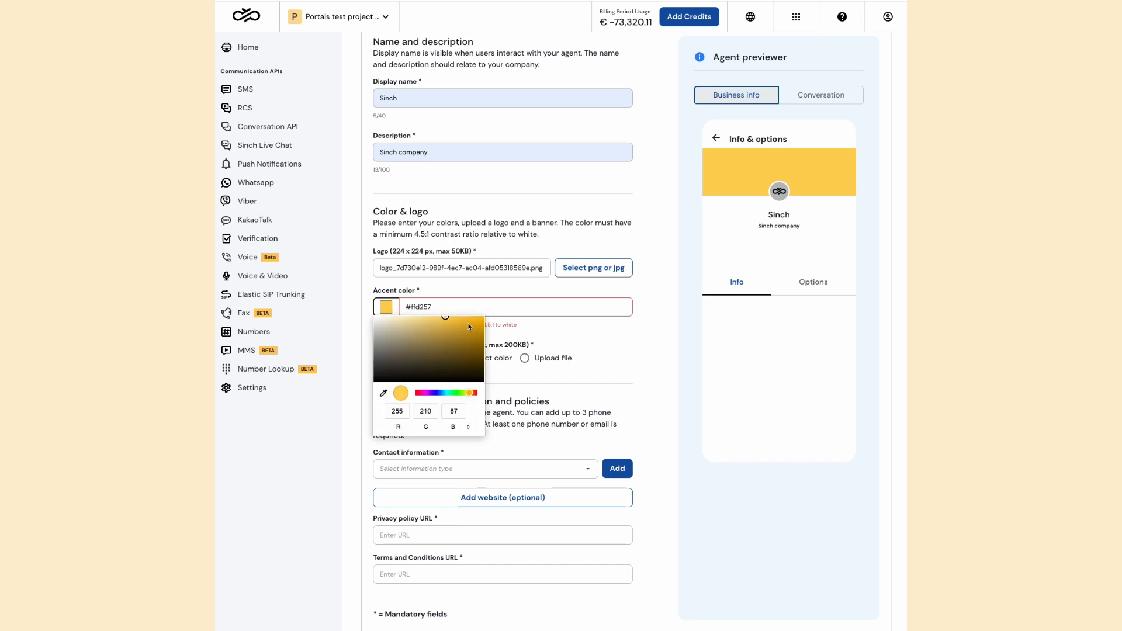
drag(471, 394, 479, 392)
click(478, 336)
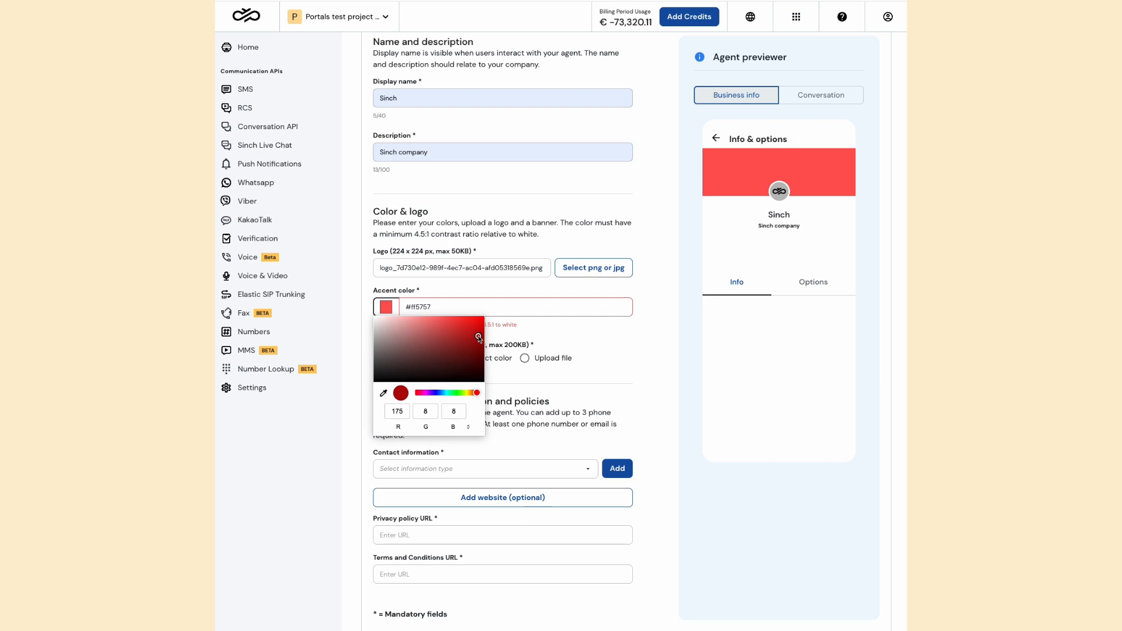
click(560, 334)
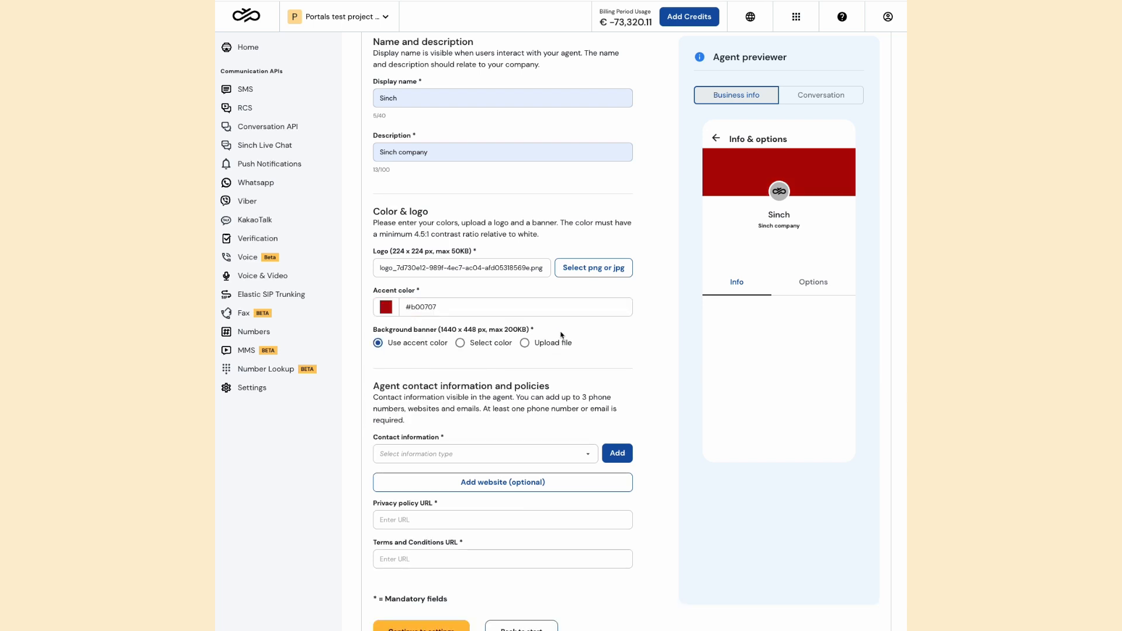
Try a separately selected color for the background banner, and return it to using the accent color
click(460, 343)
click(524, 343)
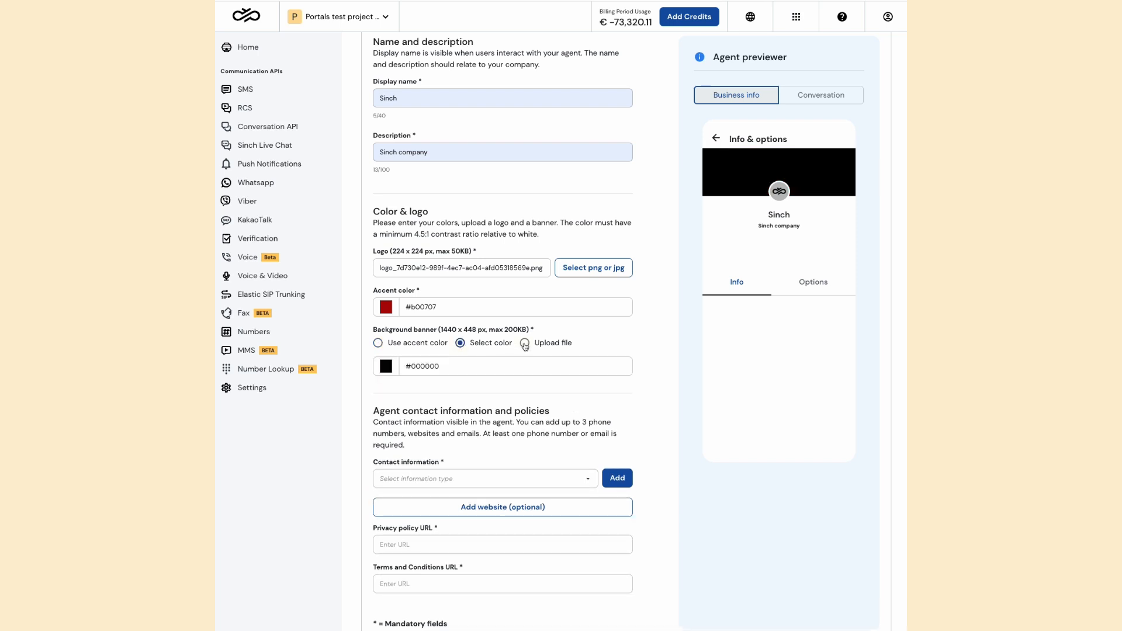
click(378, 343)
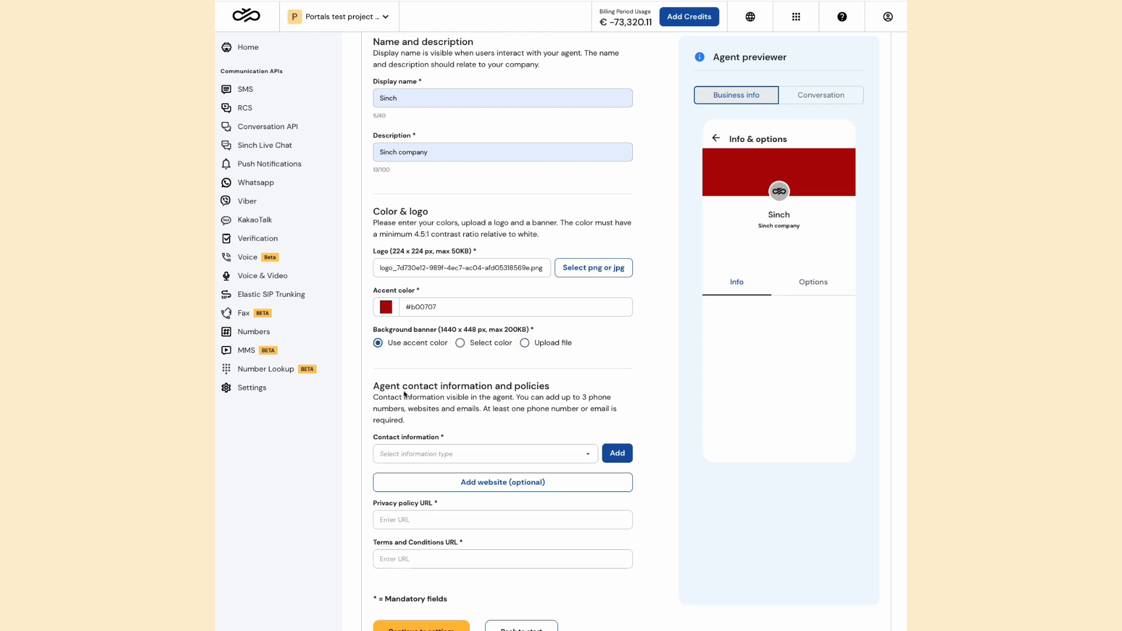
Add a phone number entry to the contact information, filling in the company's phone number with the label Home
scroll(405, 395, down, 1)
click(411, 416)
click(418, 447)
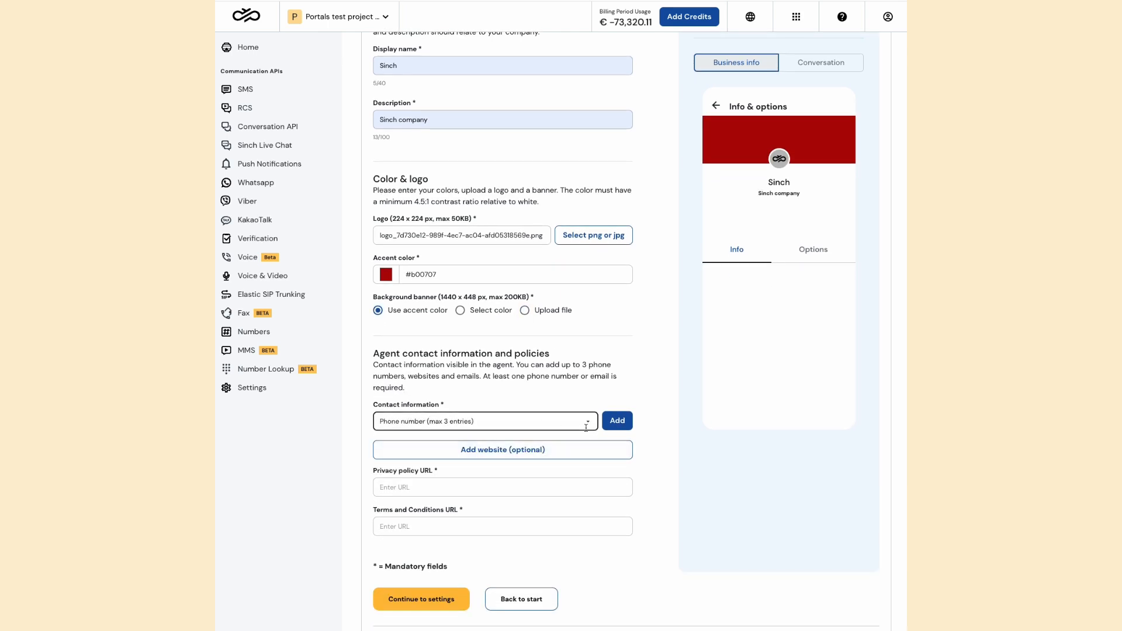
click(617, 421)
click(433, 468)
click(439, 492)
click(503, 468)
click(540, 492)
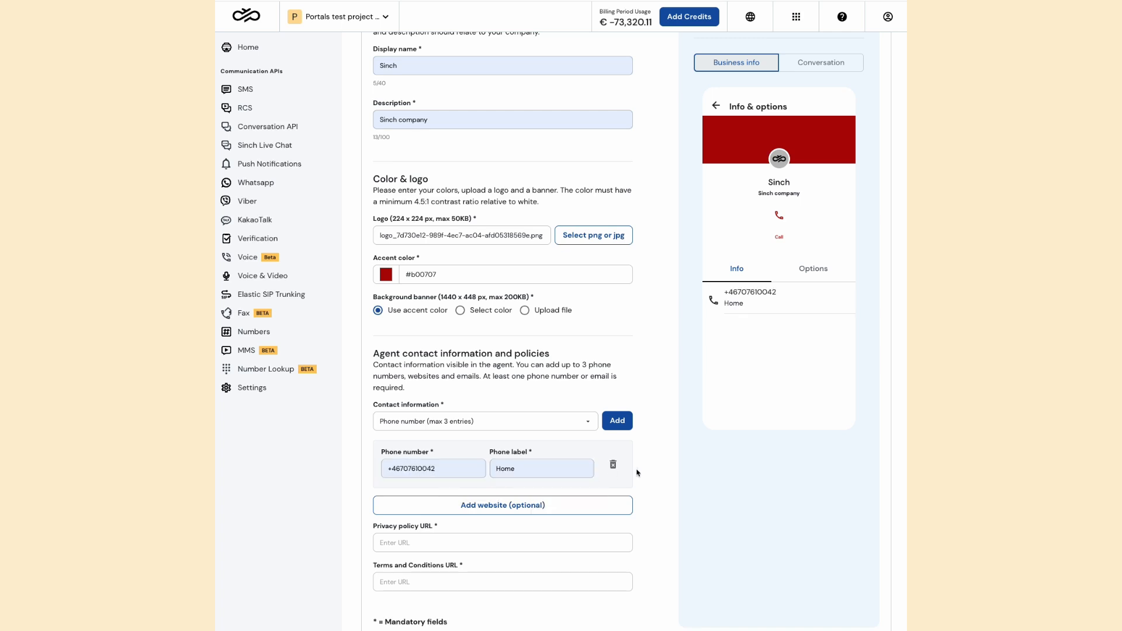
scroll(636, 472, down, 3)
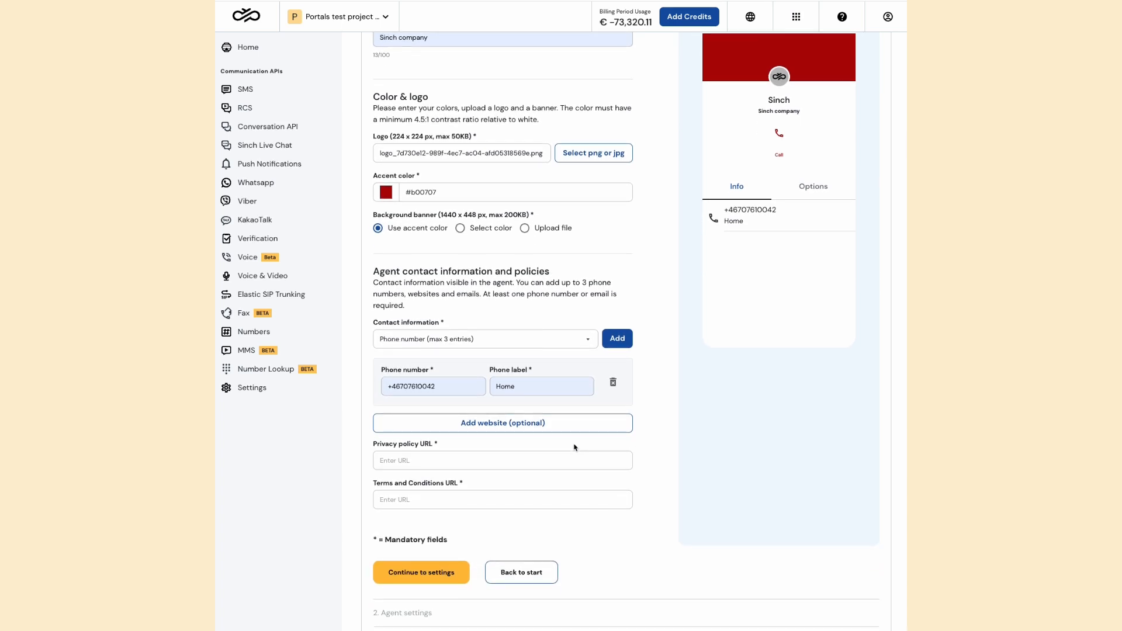
click(476, 458)
click(454, 484)
click(455, 493)
click(455, 524)
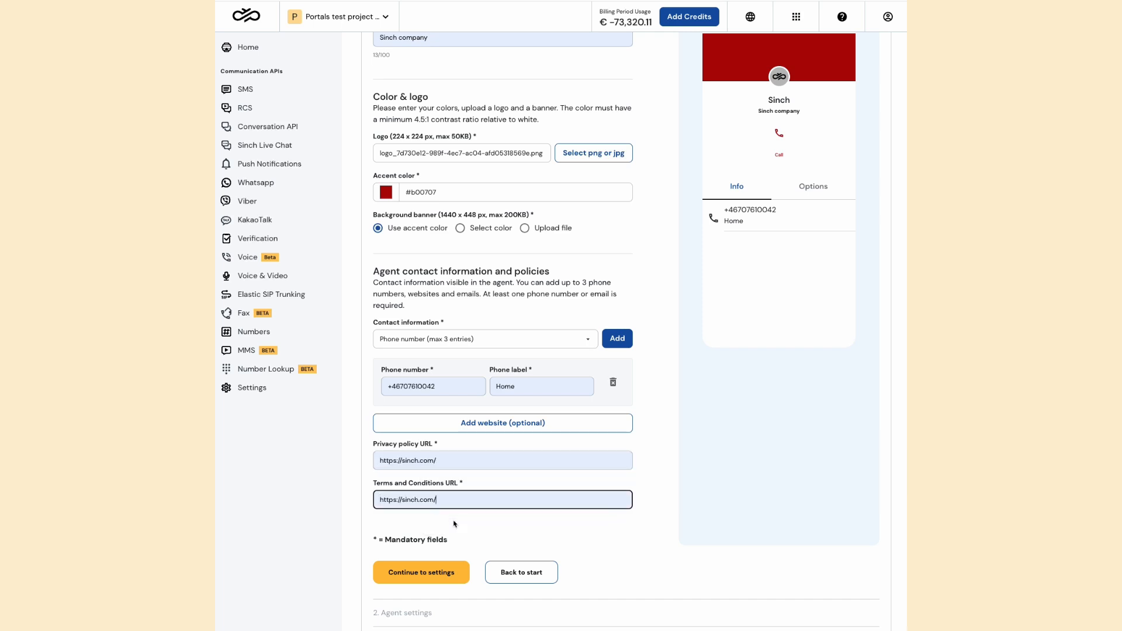
click(435, 576)
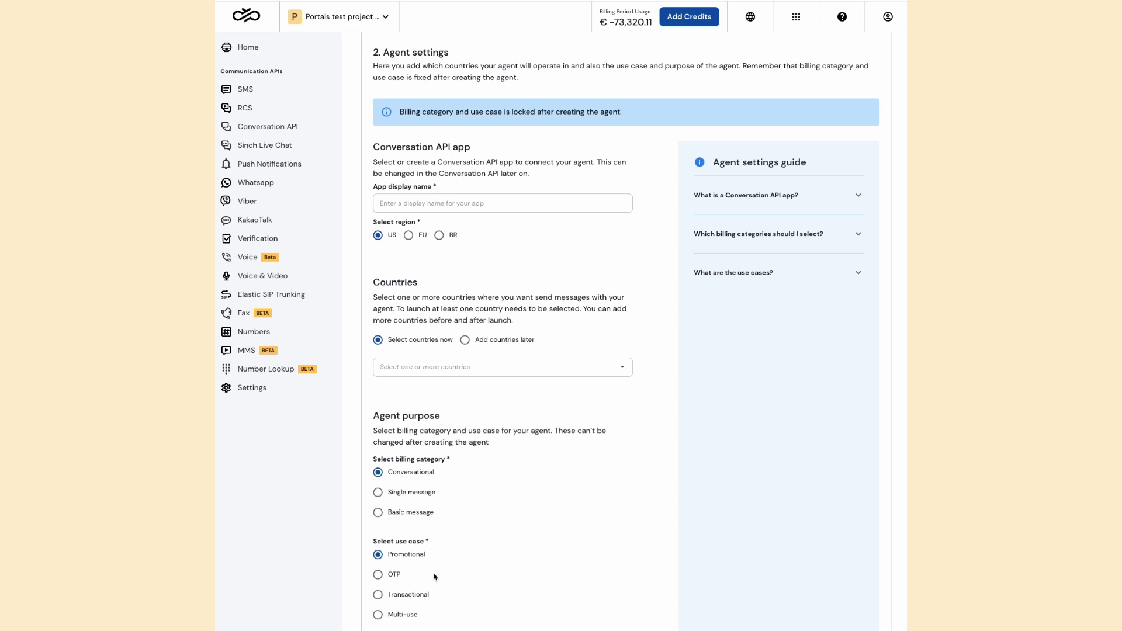
Name the Conversation API app "New app" and set its region to EU
click(427, 203)
click(420, 229)
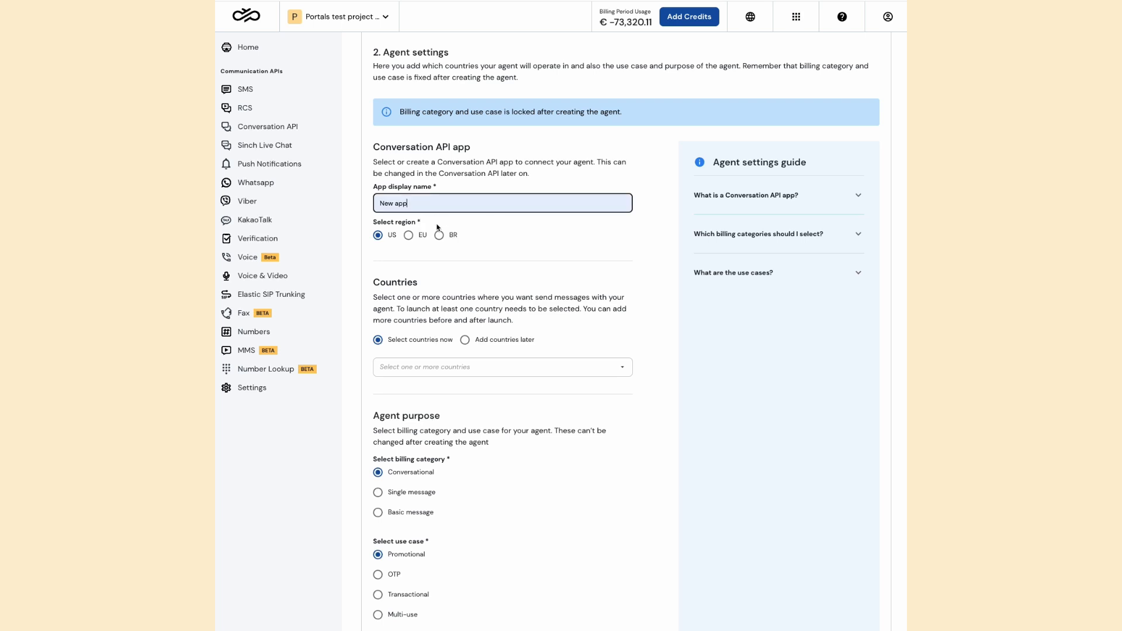
click(419, 236)
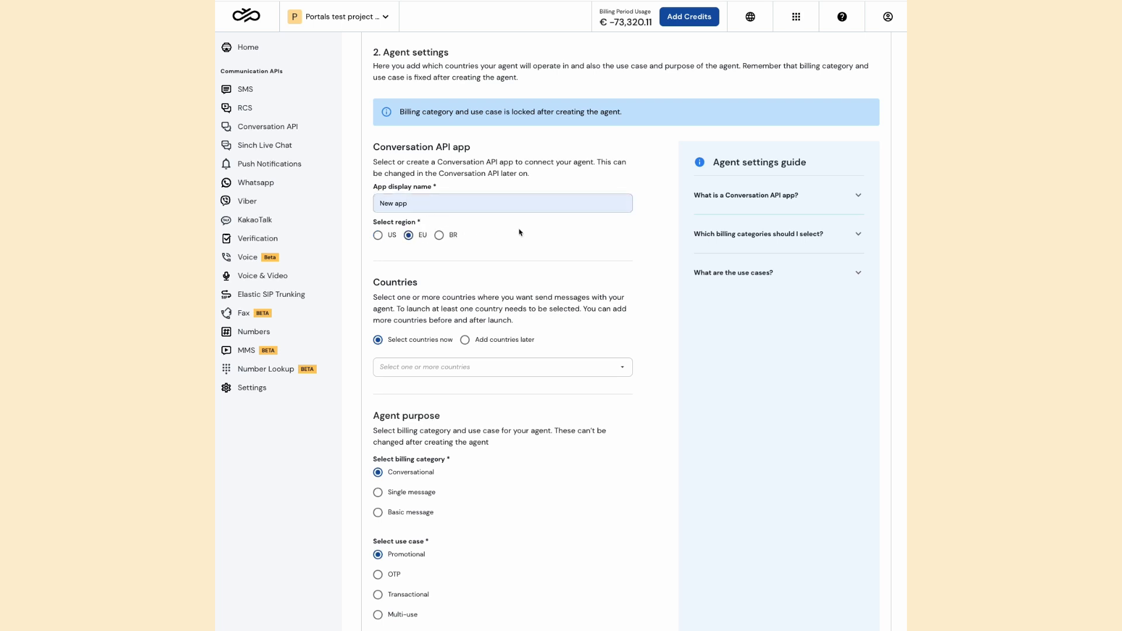
Read the agent settings guide entries on the Conversation API app, billing categories and use cases
click(701, 202)
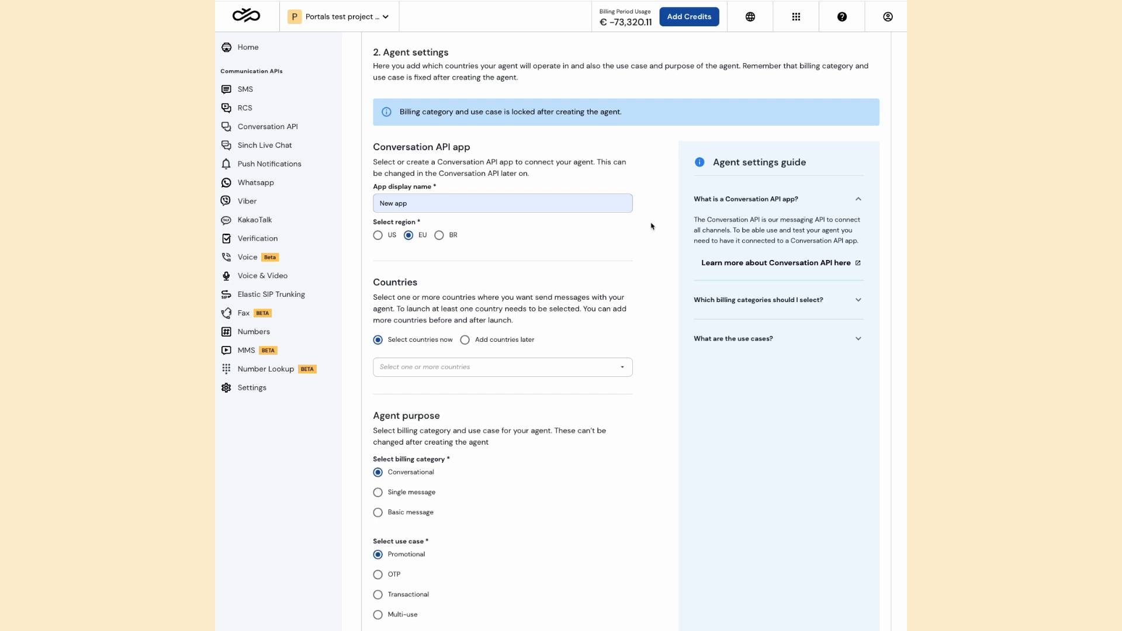
click(848, 301)
click(832, 461)
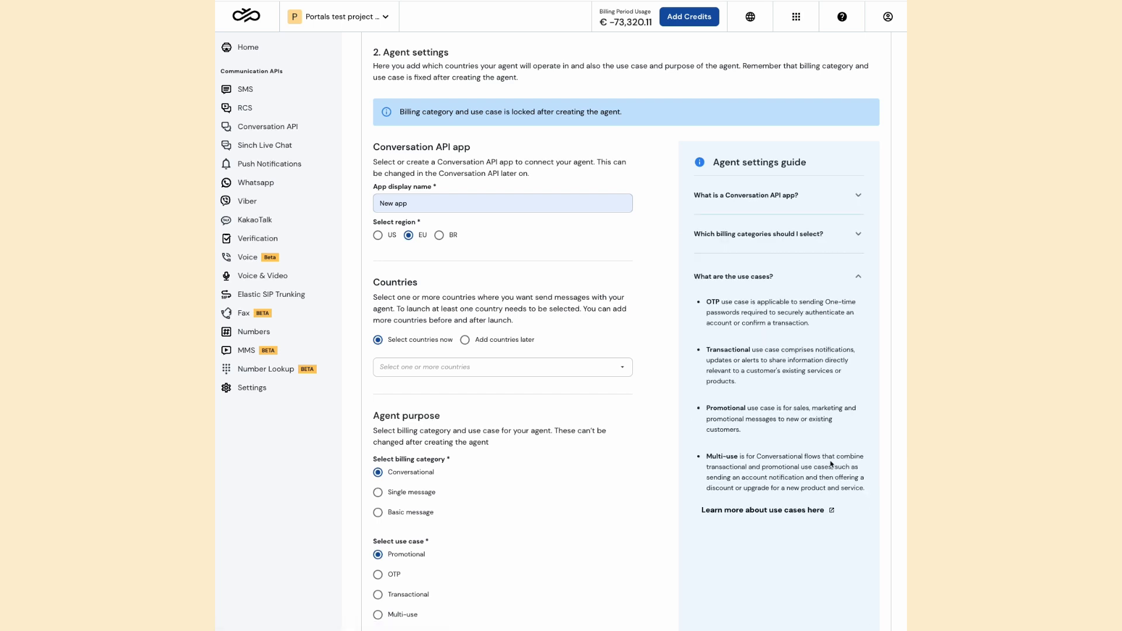
Try the option to add countries later, and return to selecting countries now
scroll(465, 342, down, 1)
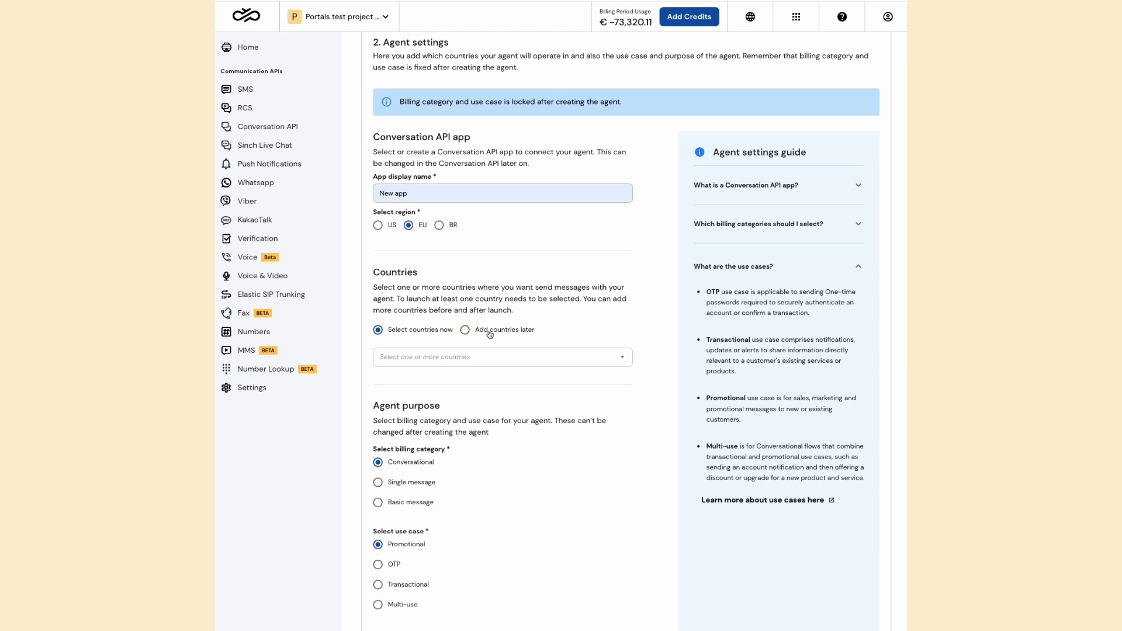
click(461, 364)
click(463, 359)
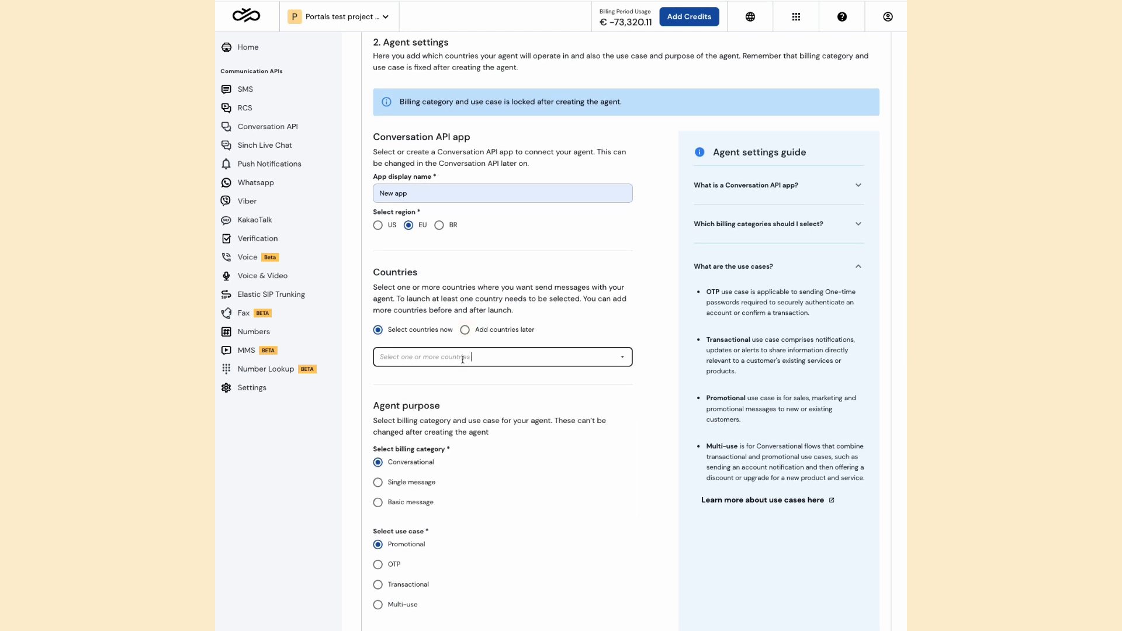
click(487, 331)
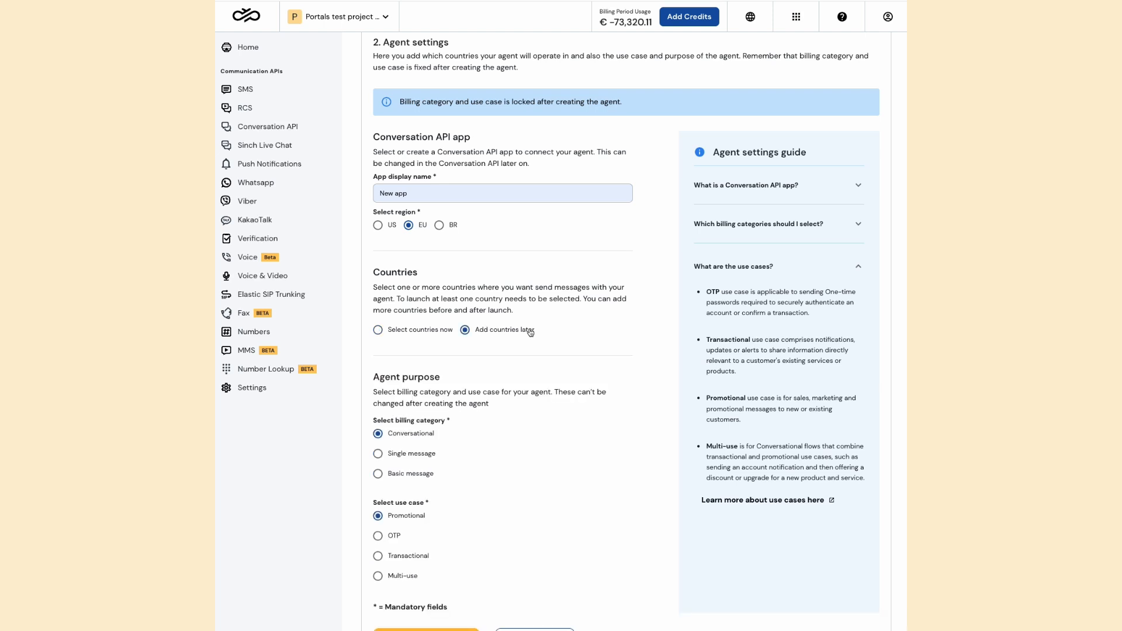
click(433, 334)
Select Brazil, Sweden, United Kingdom, Spain and France as the countries where the agent sends messages
click(437, 359)
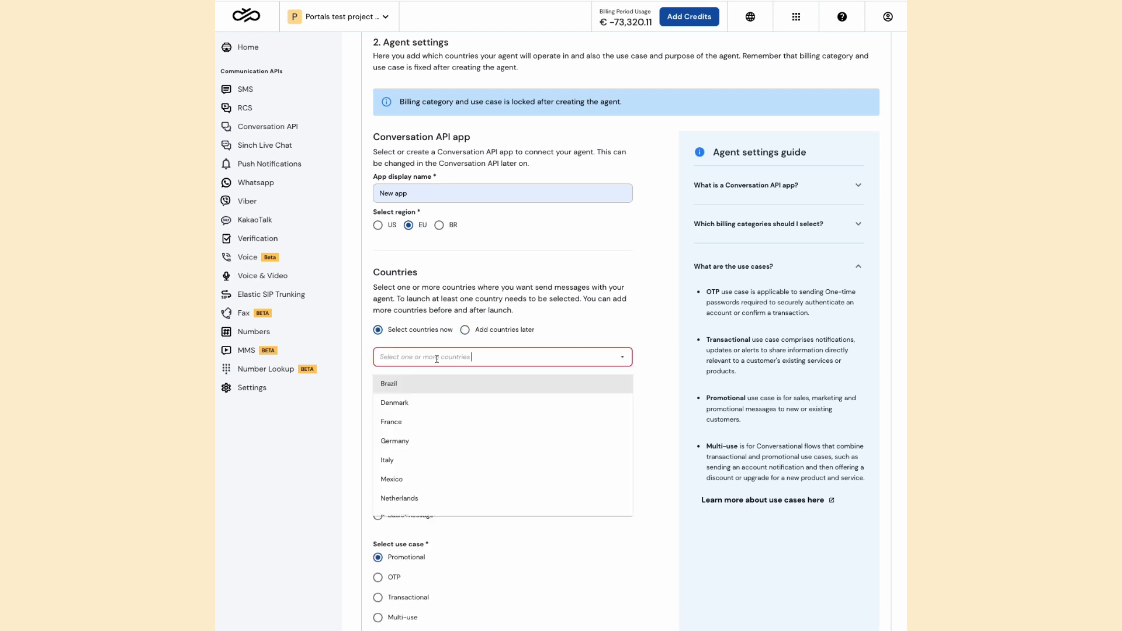
click(439, 389)
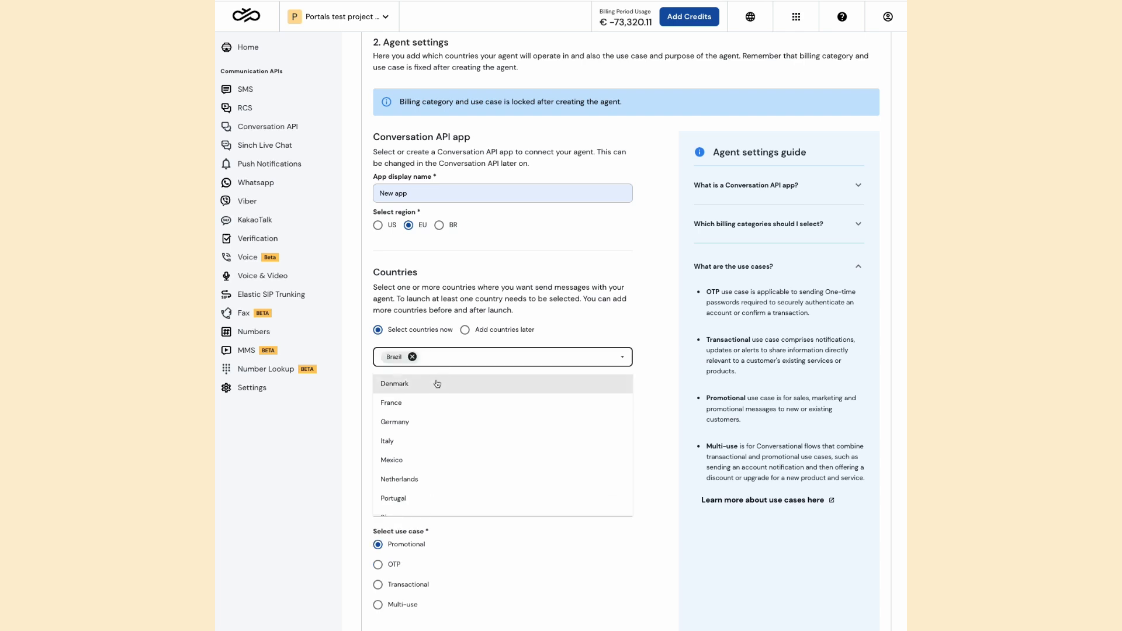
scroll(429, 465, down, 2)
scroll(428, 465, down, 1)
click(423, 483)
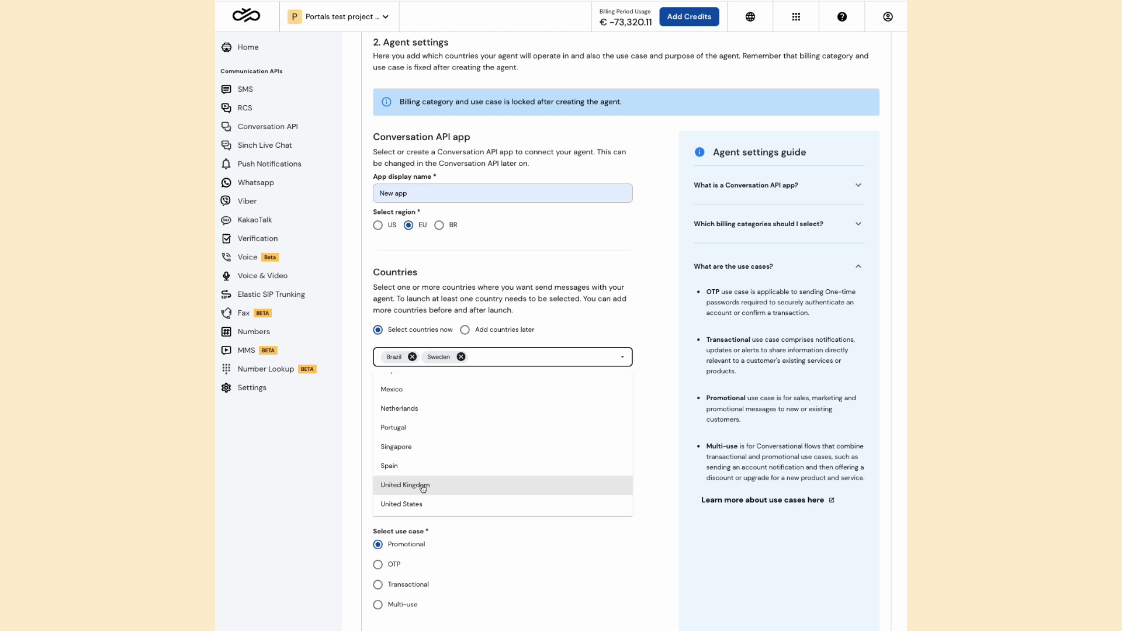
click(423, 488)
click(423, 486)
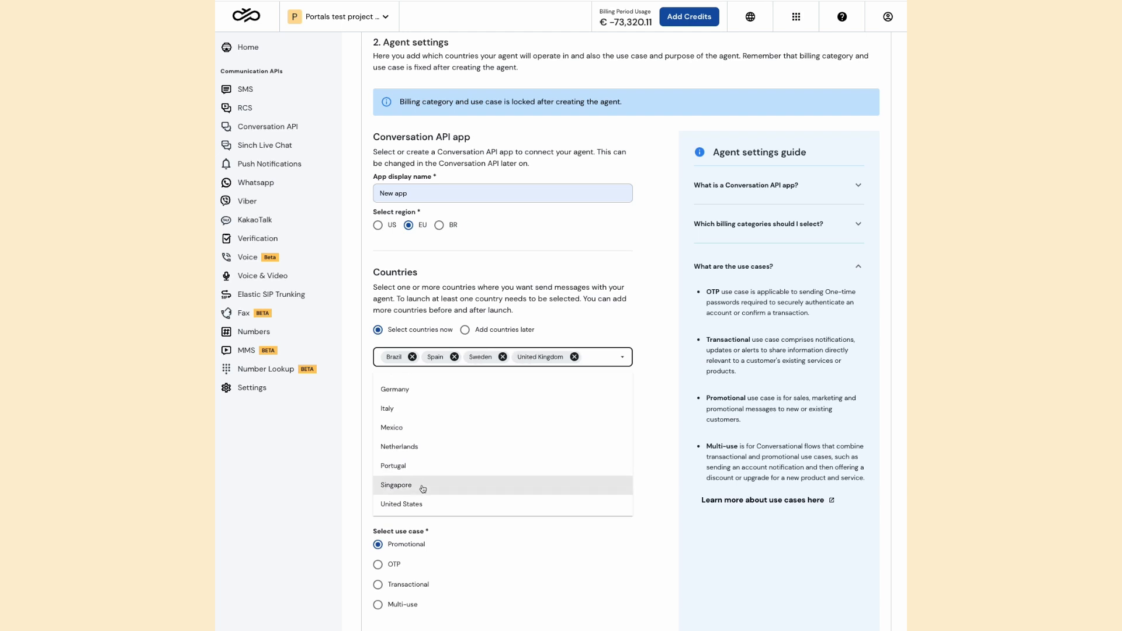
scroll(422, 438, up, 2)
click(417, 402)
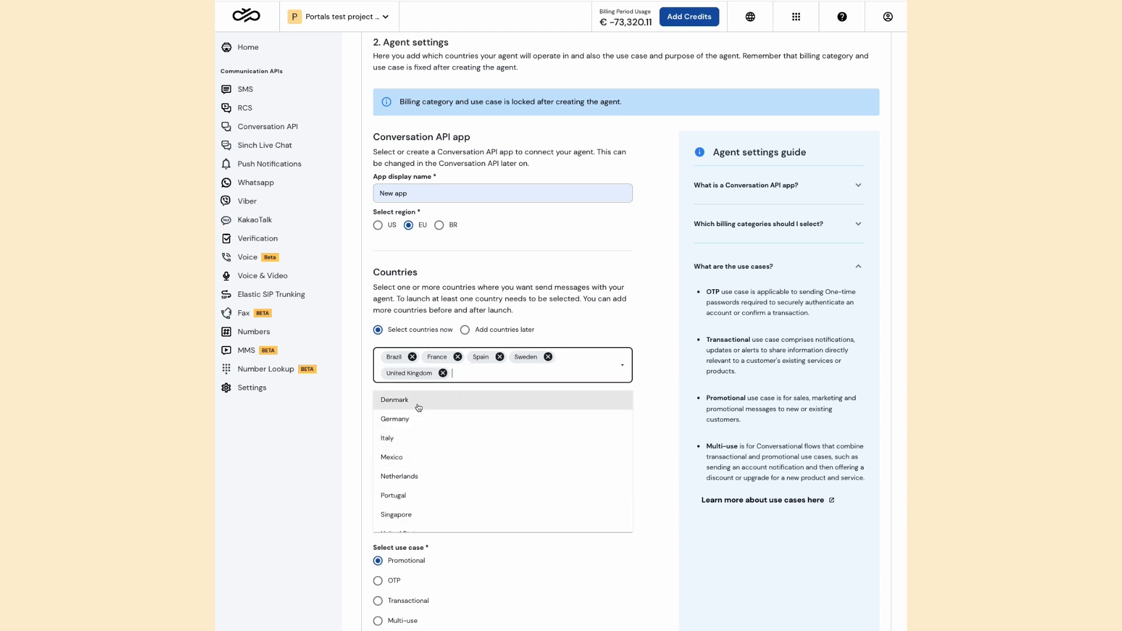
Keep the Conversational billing category and Promotional use case, and continue to the agent experience section
click(614, 331)
scroll(615, 330, down, 3)
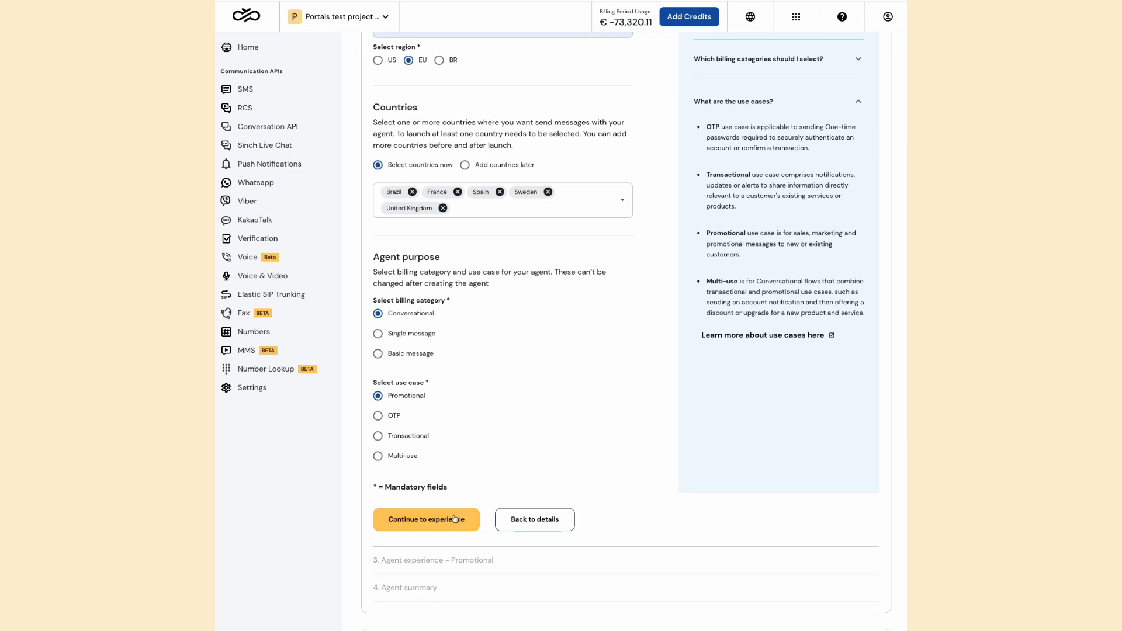
click(430, 519)
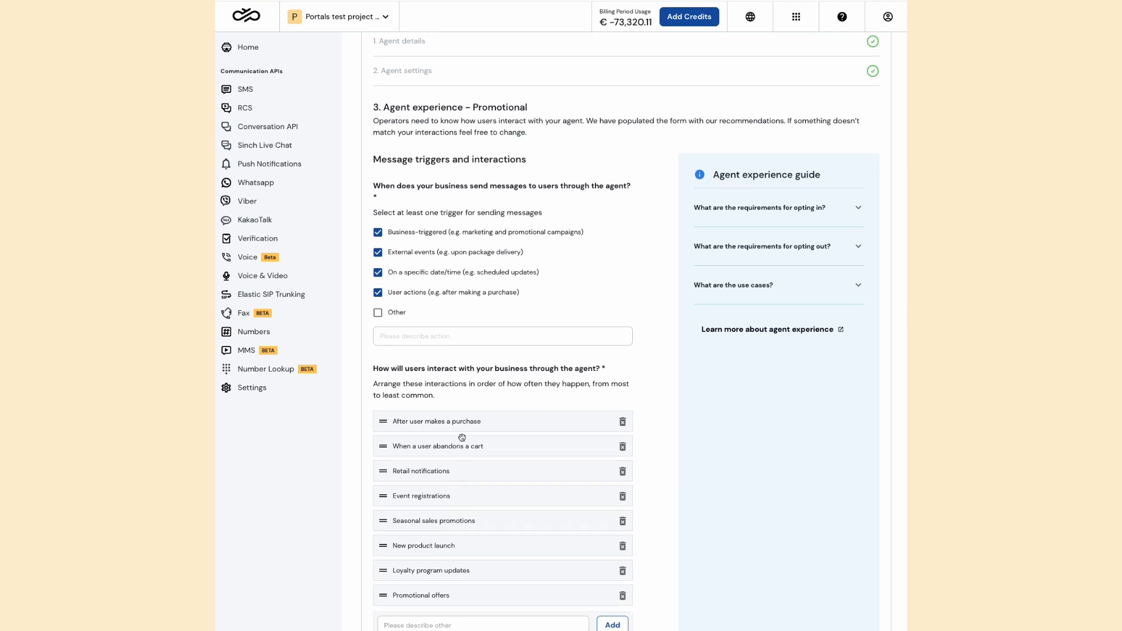
Exclude the specific date/time and external events message triggers, and add an Other trigger described as "Other"
click(431, 272)
click(432, 253)
click(390, 314)
click(396, 335)
text(Other)
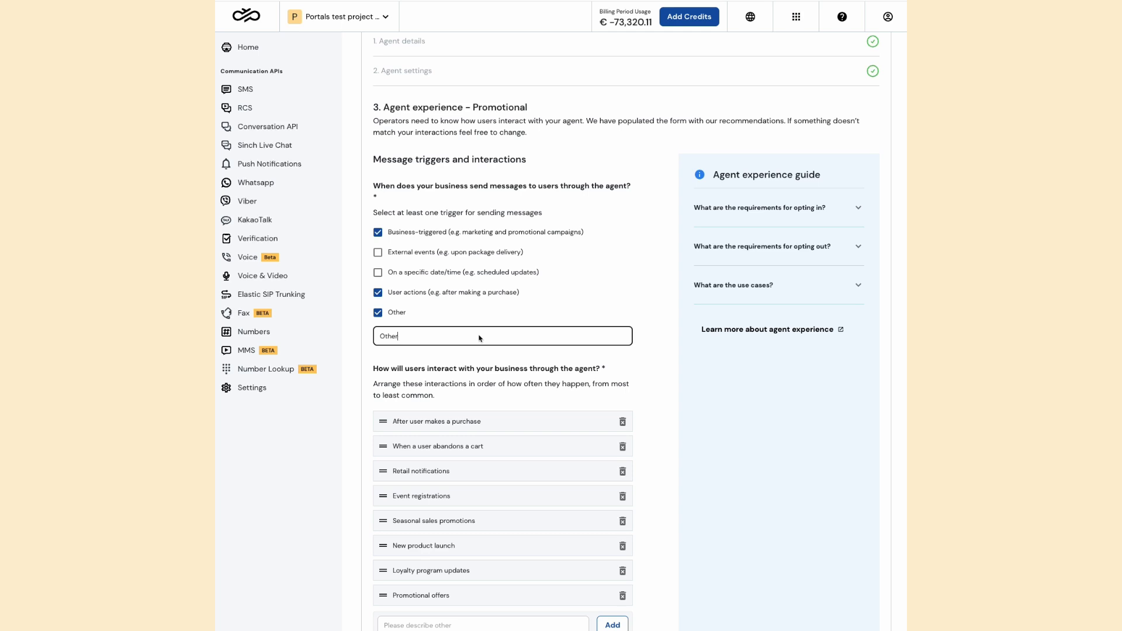
Remove Event registrations, Seasonal sales promotions and New product launch from the user interactions
scroll(479, 338, down, 6)
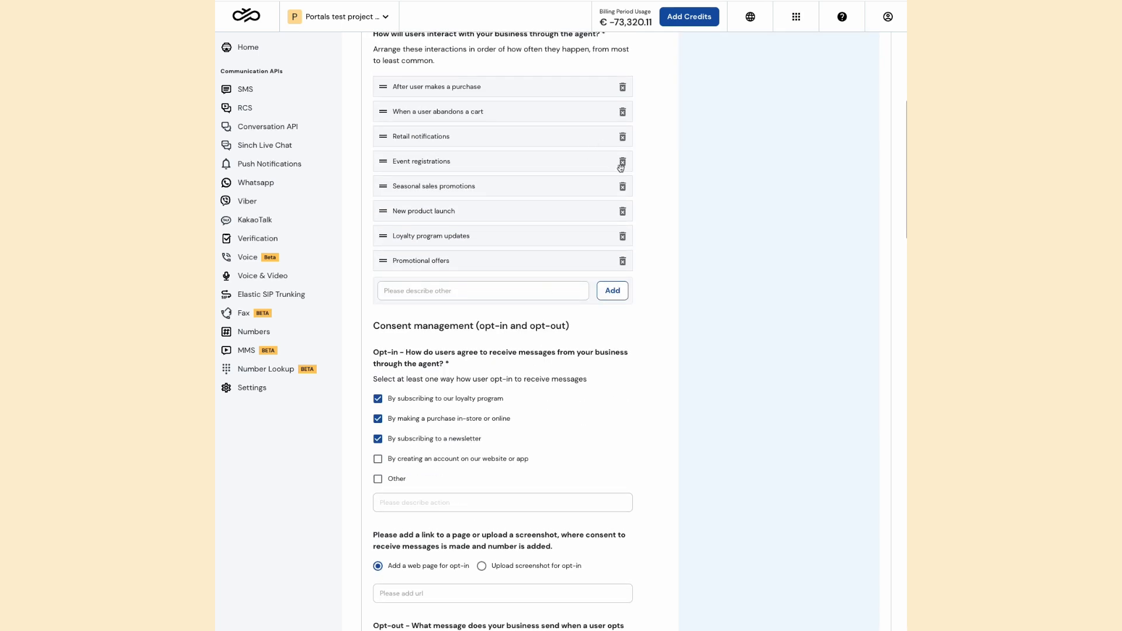
click(621, 164)
click(621, 164)
click(621, 165)
Reorder the interactions to start with Promotional offers, abandoned cart and purchase, and add one named "New"
drag(534, 177, 517, 105)
drag(511, 149, 509, 134)
click(482, 239)
text(New)
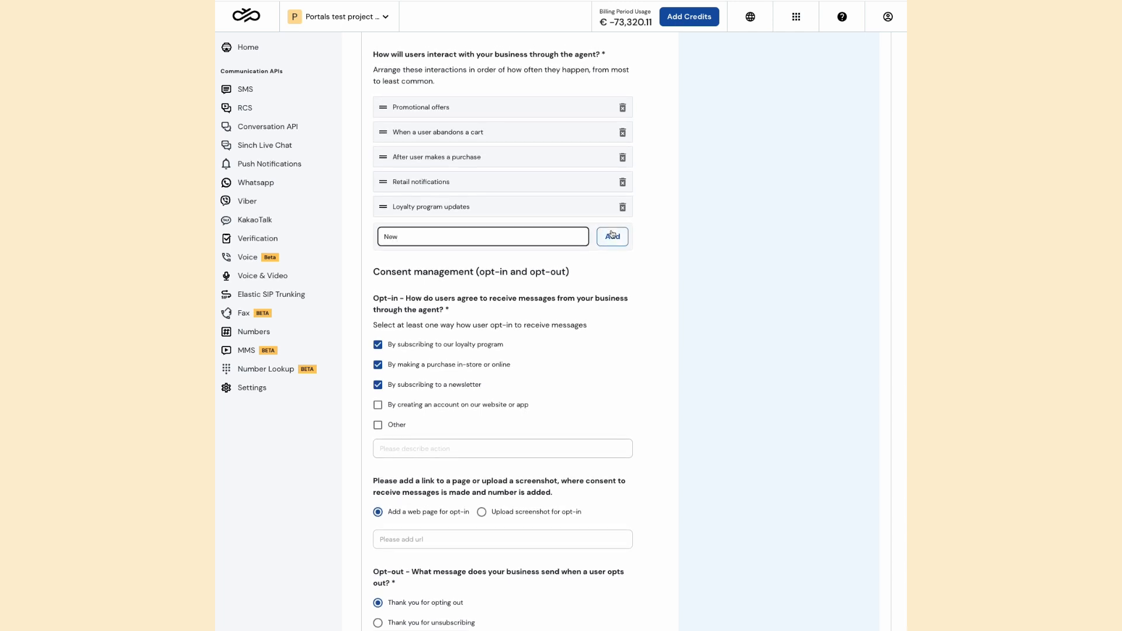
click(609, 234)
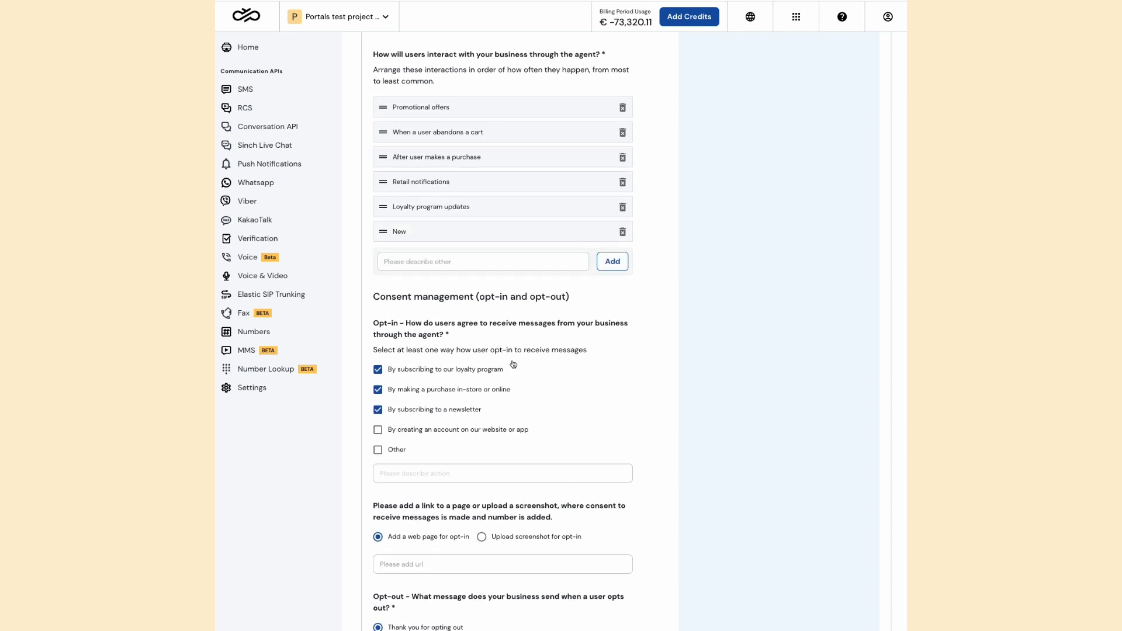
Try the screenshot upload option for opt-in consent, and return to adding a web page
scroll(430, 408, down, 1)
scroll(427, 427, down, 1)
scroll(427, 428, down, 1)
scroll(416, 390, down, 2)
scroll(416, 390, down, 2)
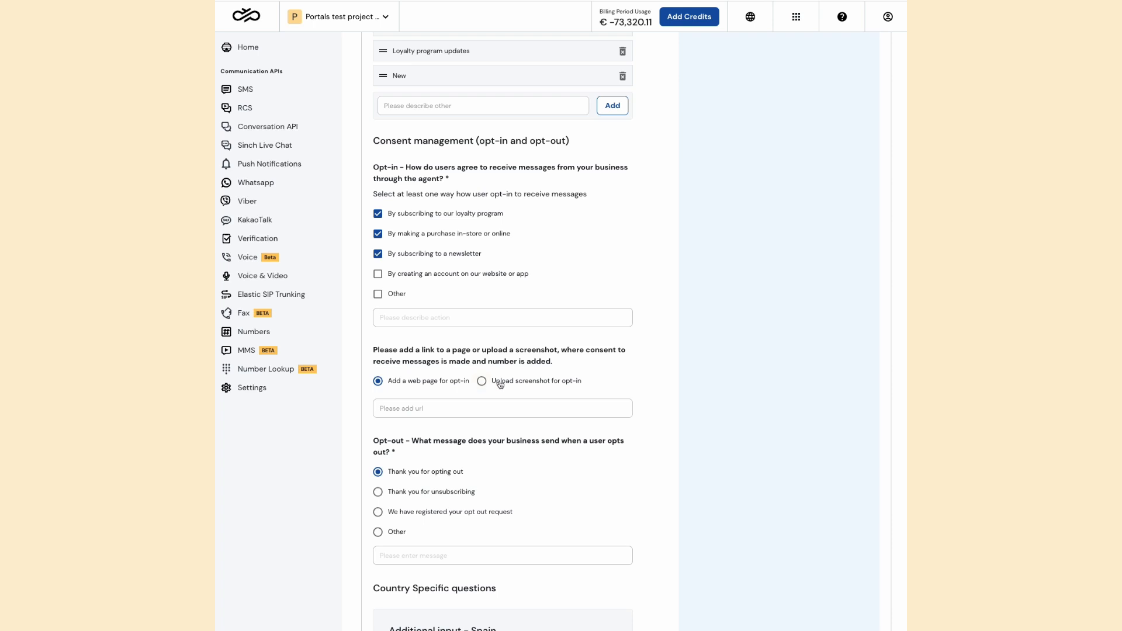
click(444, 409)
click(494, 381)
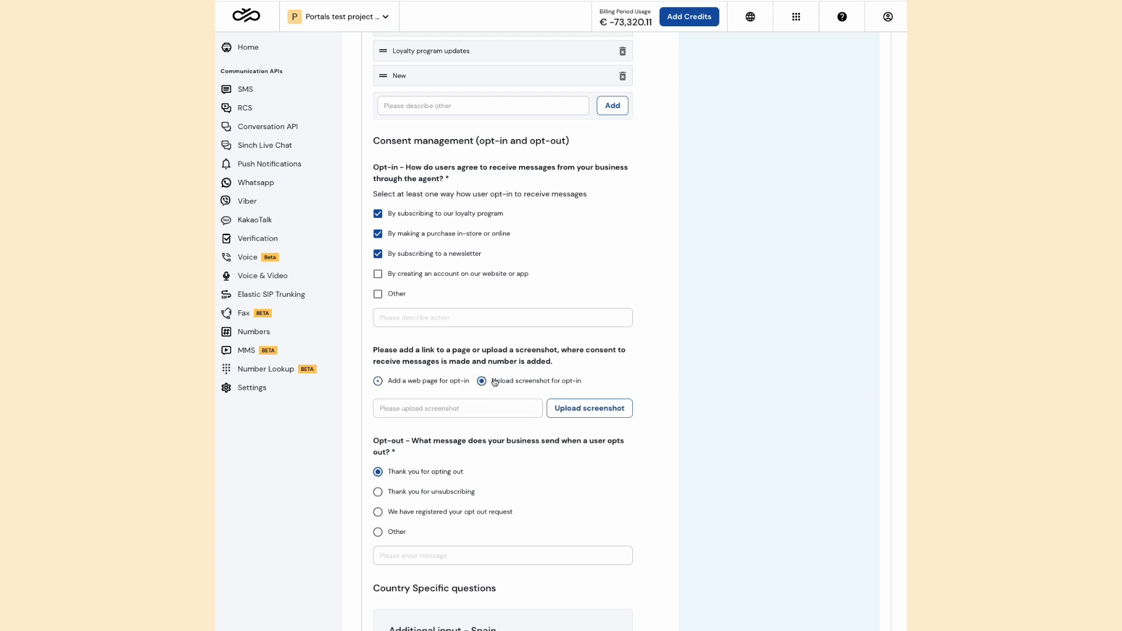
click(434, 384)
Fill in the company's street address, postal code and city in the additional input for France
scroll(469, 433, down, 3)
scroll(468, 432, down, 5)
scroll(469, 432, down, 6)
click(468, 431)
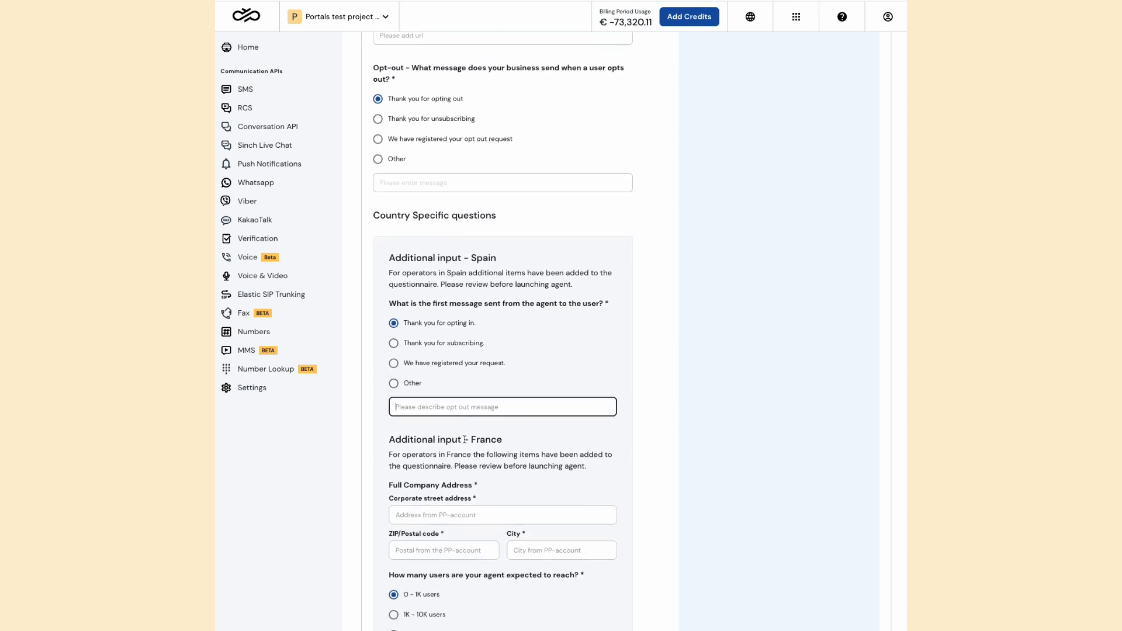
scroll(467, 424, down, 3)
click(452, 452)
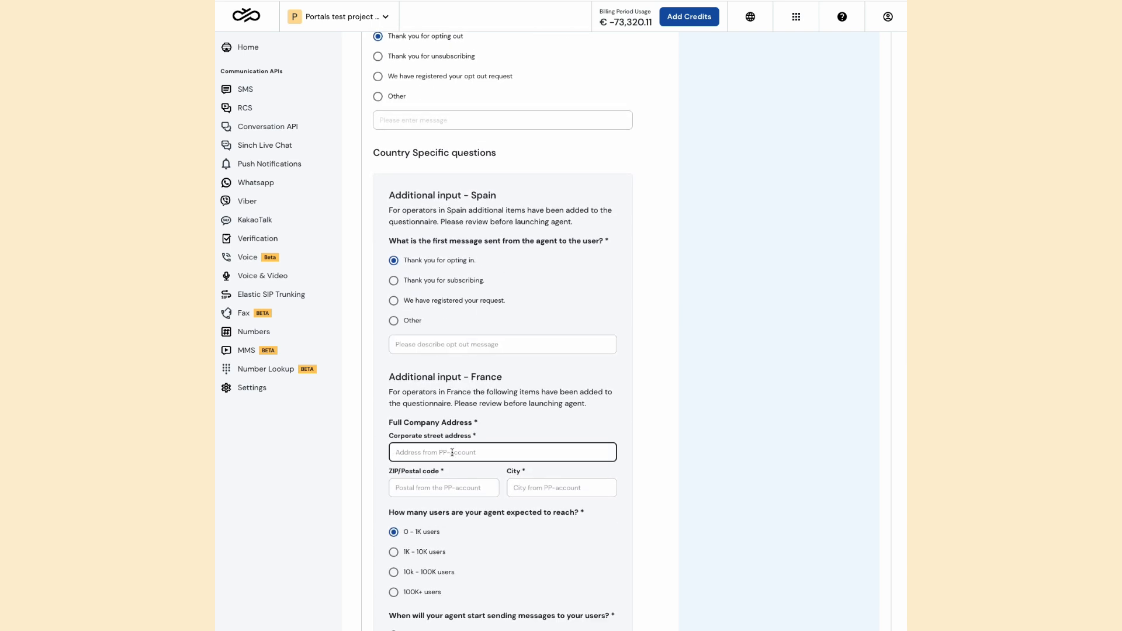
text(Adress)
click(432, 484)
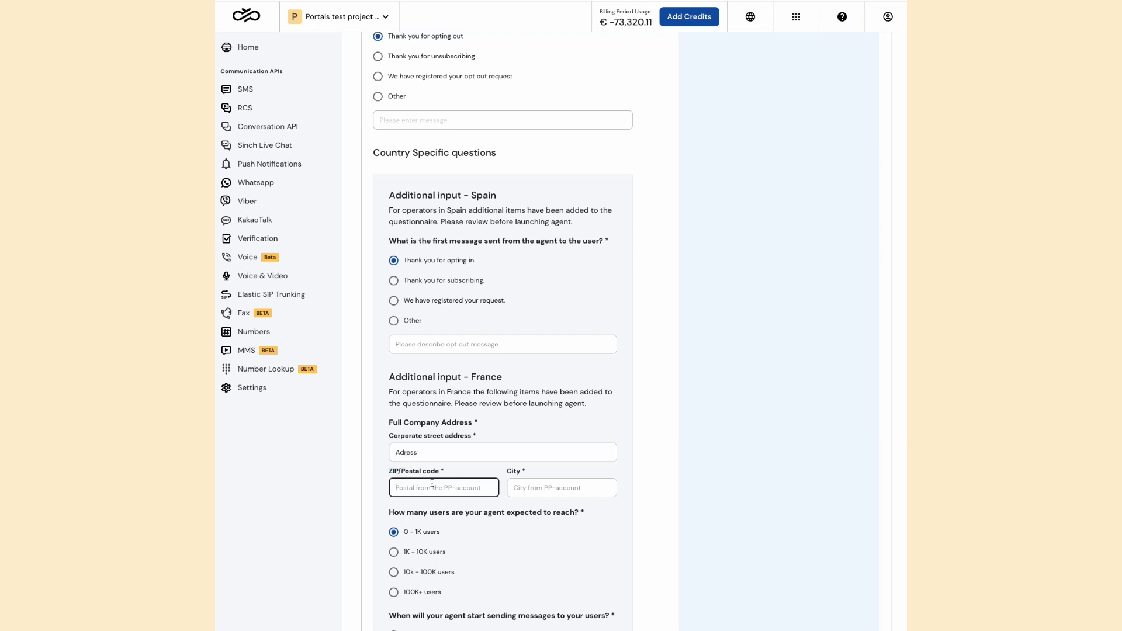
text(21)
click(533, 492)
text(Malm)
Continue to the agent summary with the remaining answers as preset, and review its Settings and Experience entries
scroll(503, 327, down, 8)
scroll(514, 538, down, 5)
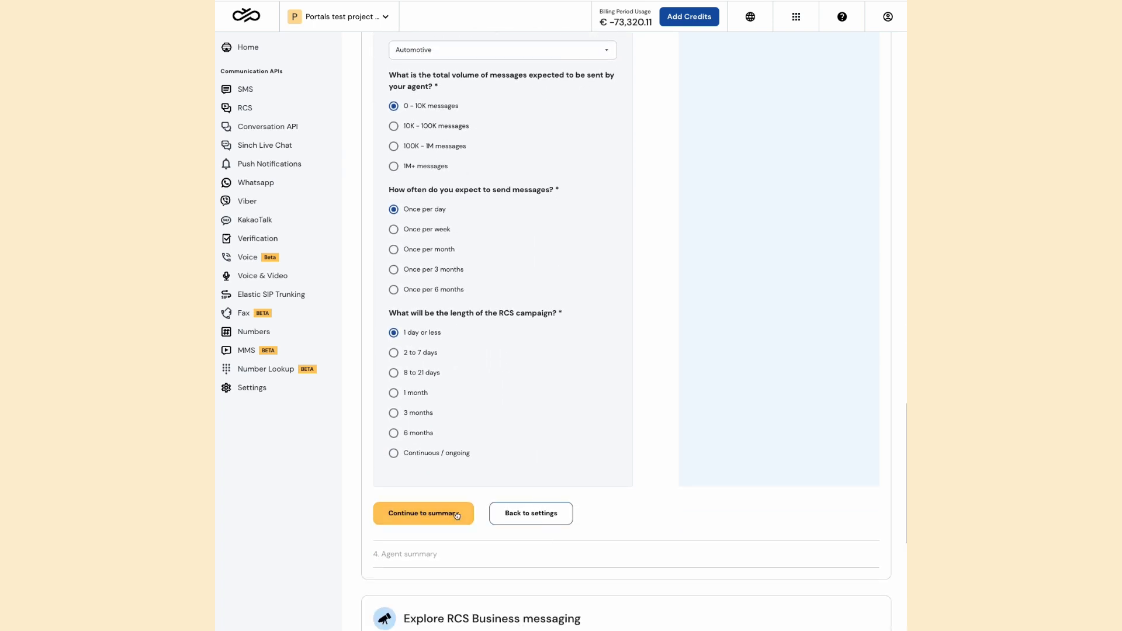
click(457, 514)
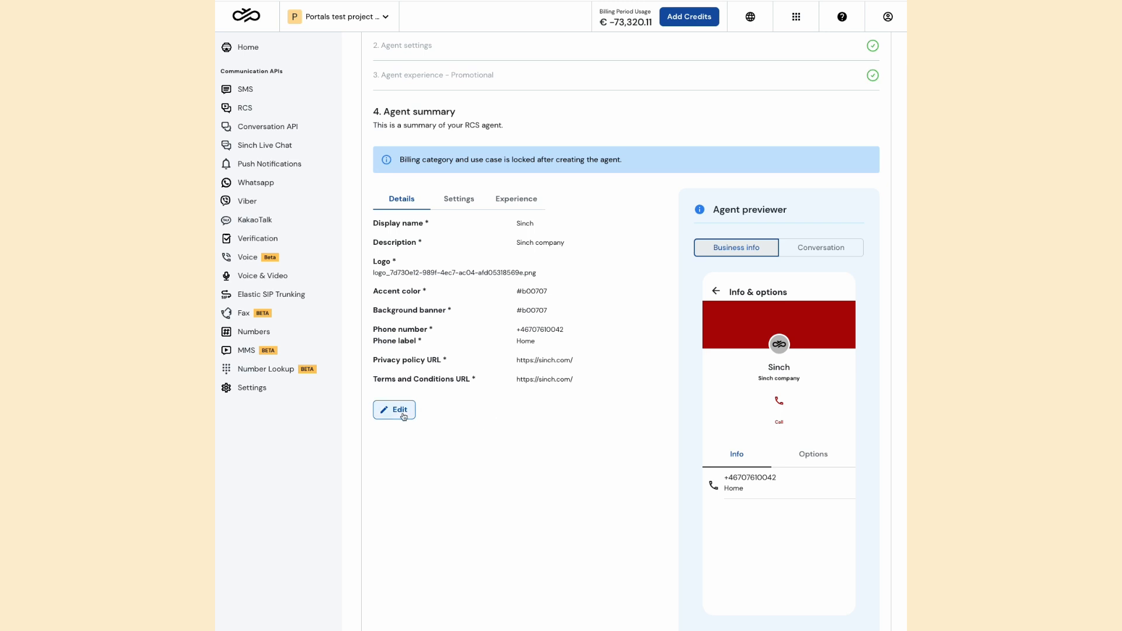
click(459, 199)
click(516, 199)
click(426, 205)
click(458, 206)
Reopen the agent settings from the summary for editing, and continue through the experience section back to the summary
click(393, 320)
scroll(445, 421, down, 5)
click(442, 341)
scroll(443, 368, down, 15)
scroll(443, 368, down, 8)
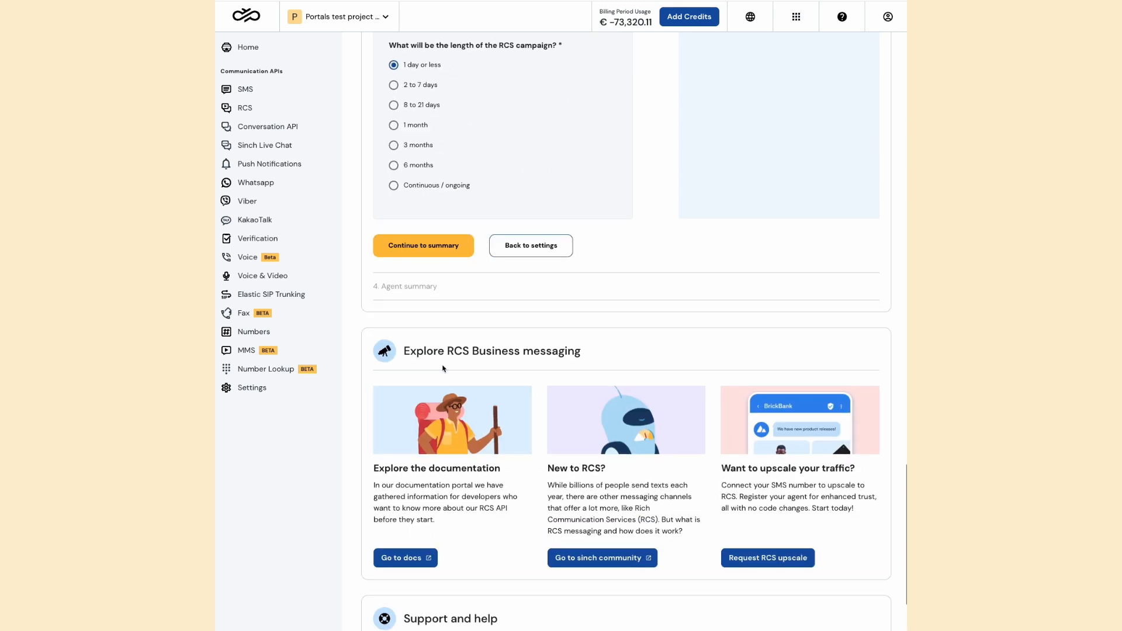
click(435, 244)
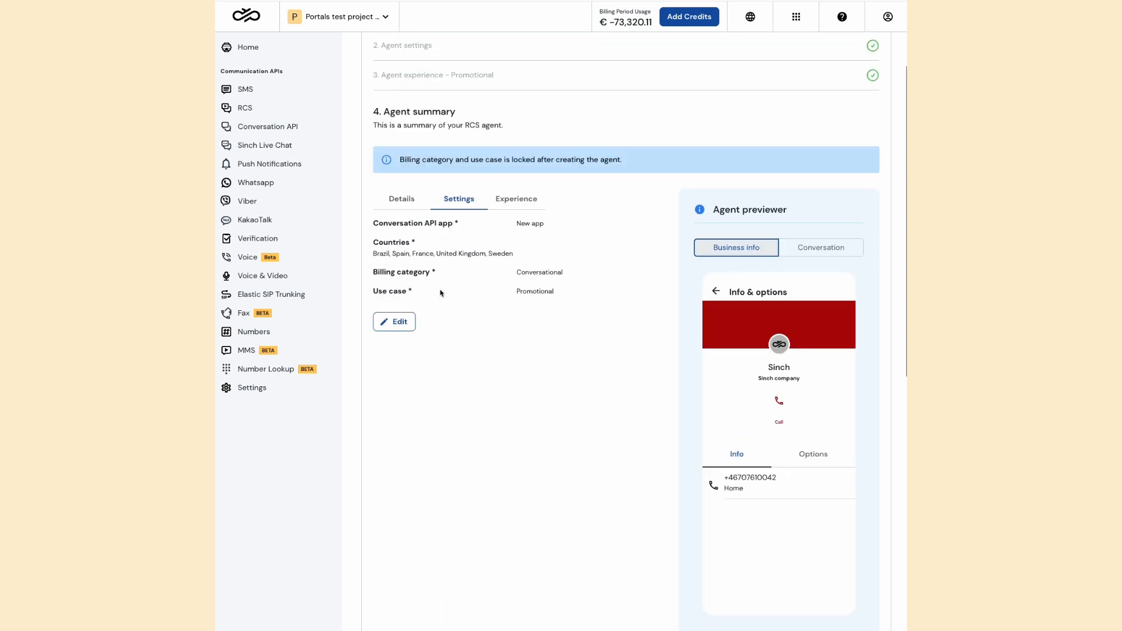
Check the agent's details in the summary and create the agent
click(397, 198)
scroll(463, 420, down, 2)
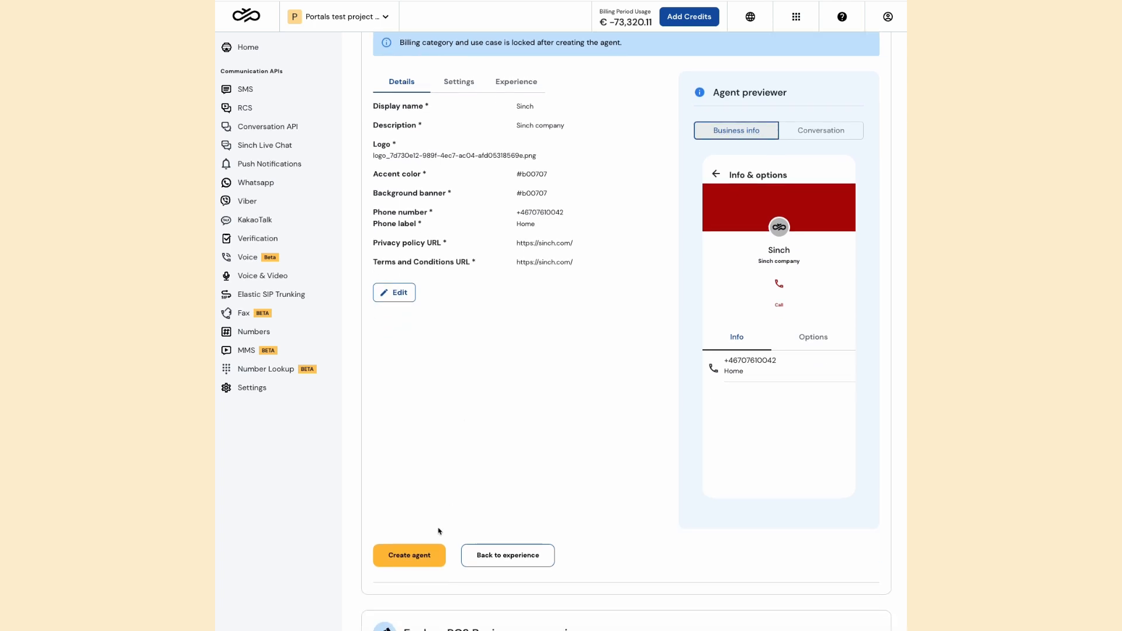
click(428, 563)
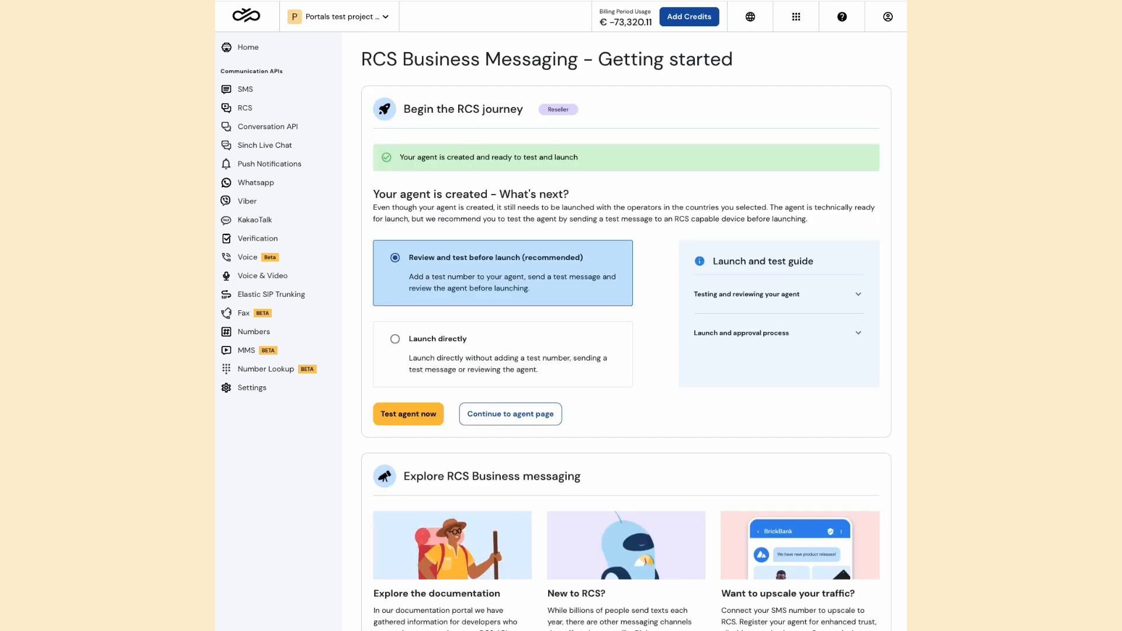
Start testing the agent and submit a Swedish phone number as the test number
click(433, 415)
click(448, 377)
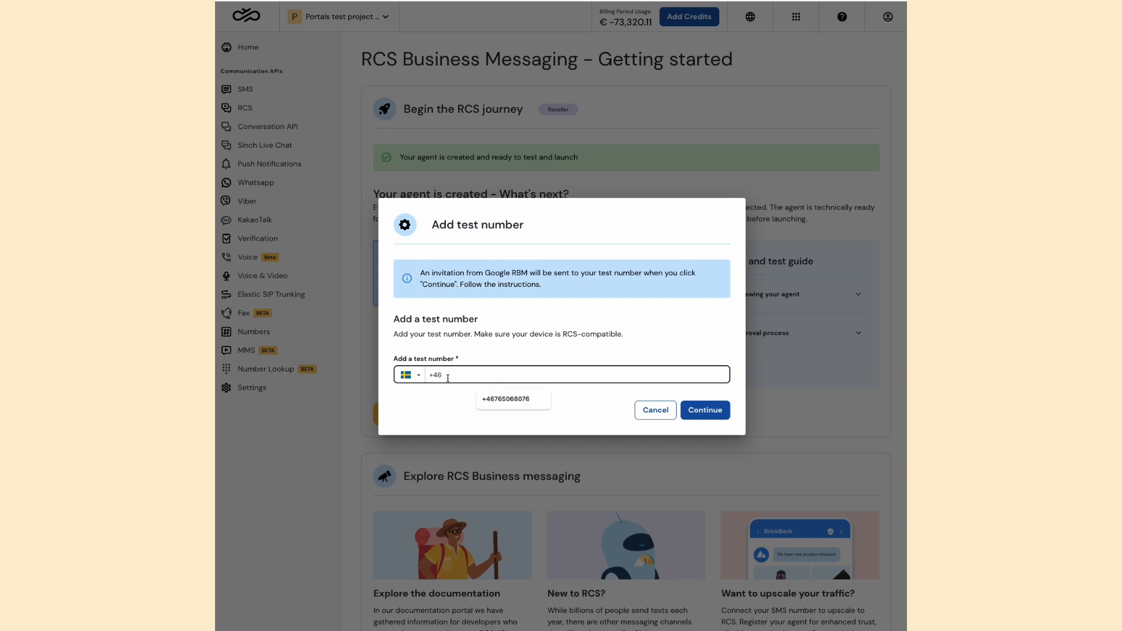
text(65068294)
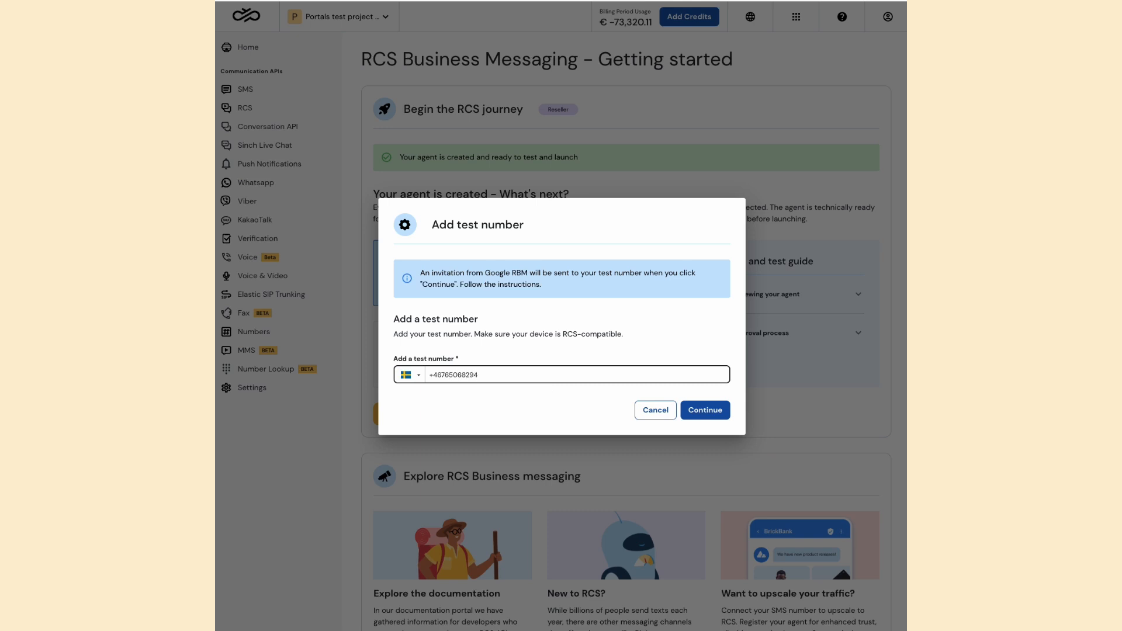
key(Return)
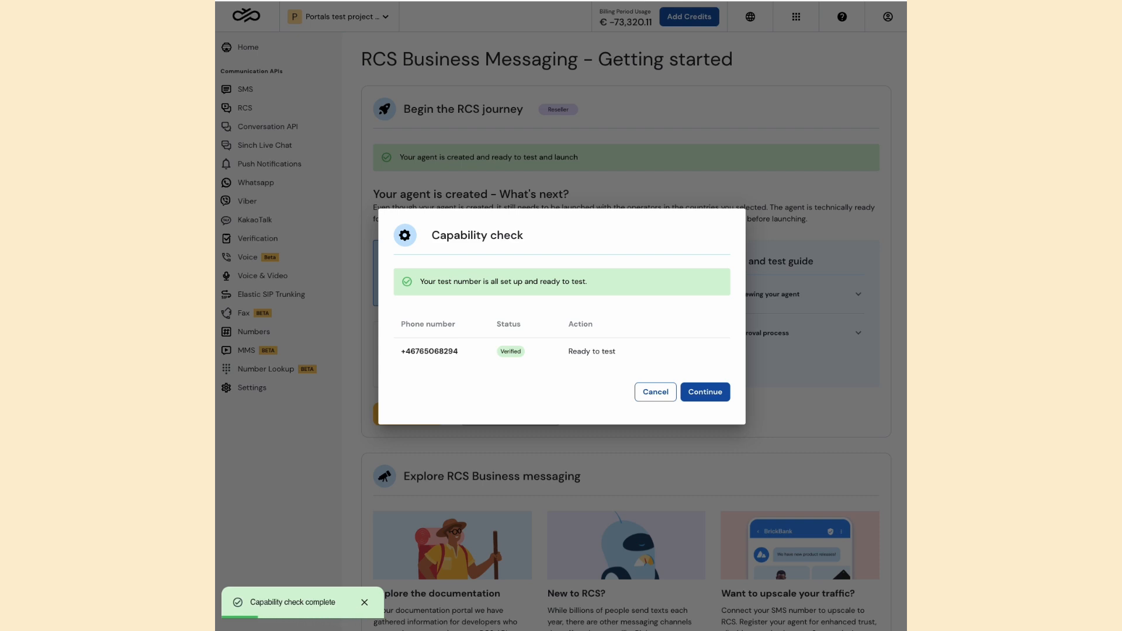
Continue past the capability check and send a text message to the test number
click(703, 392)
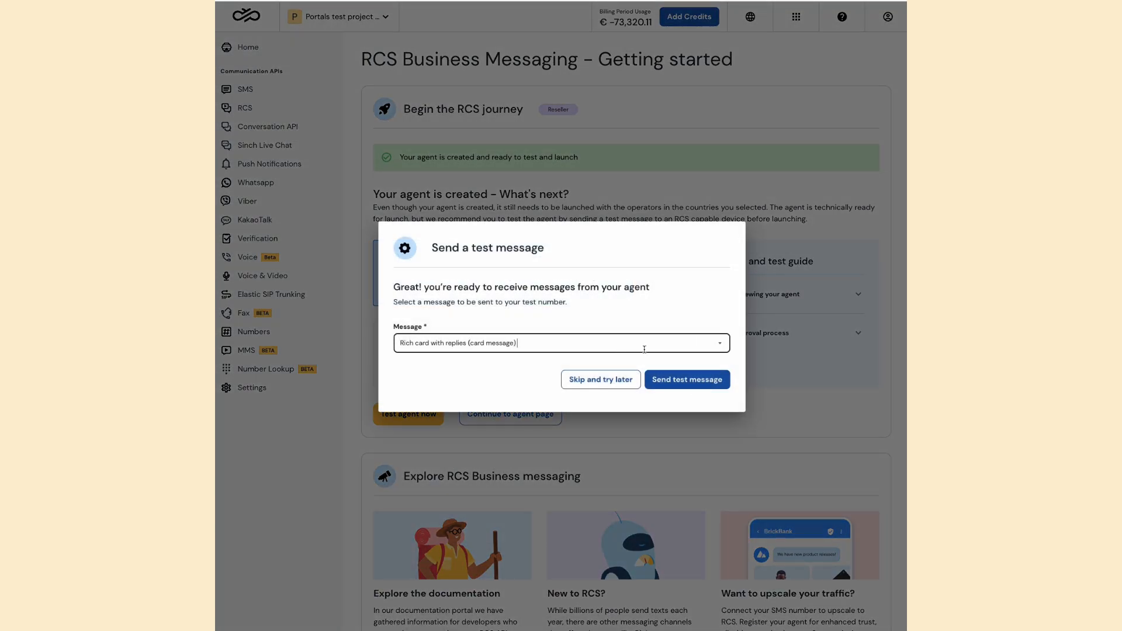
click(642, 345)
click(581, 373)
click(698, 380)
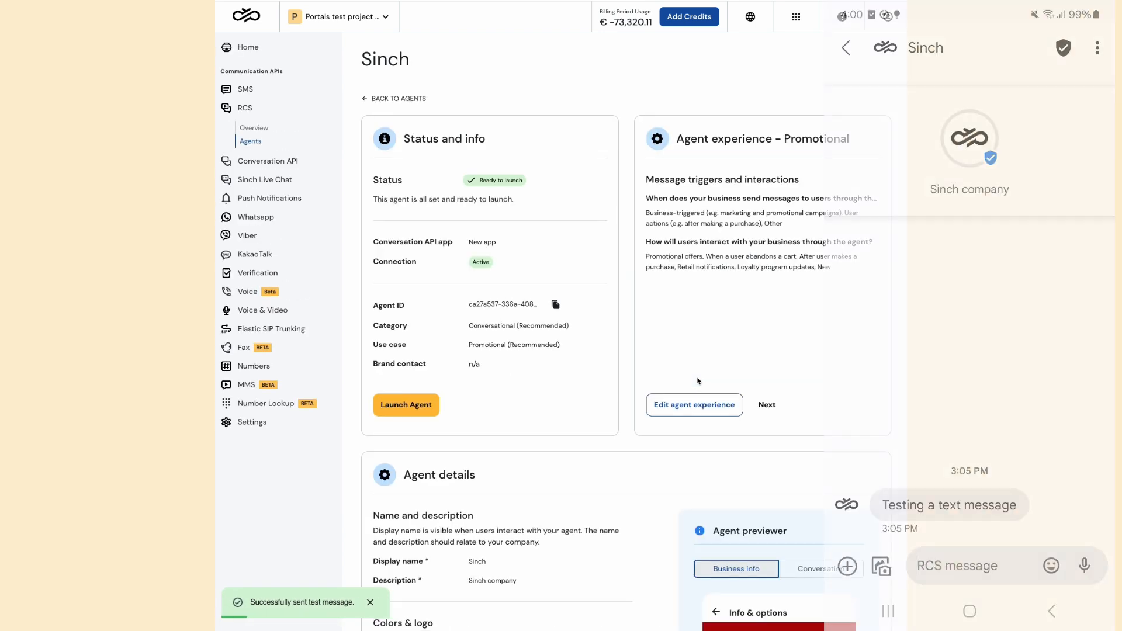
Start launching the agent, and enter brand "Sinch", brand contact "The best contact" and job title "Contact"
scroll(583, 502, down, 8)
scroll(583, 501, down, 5)
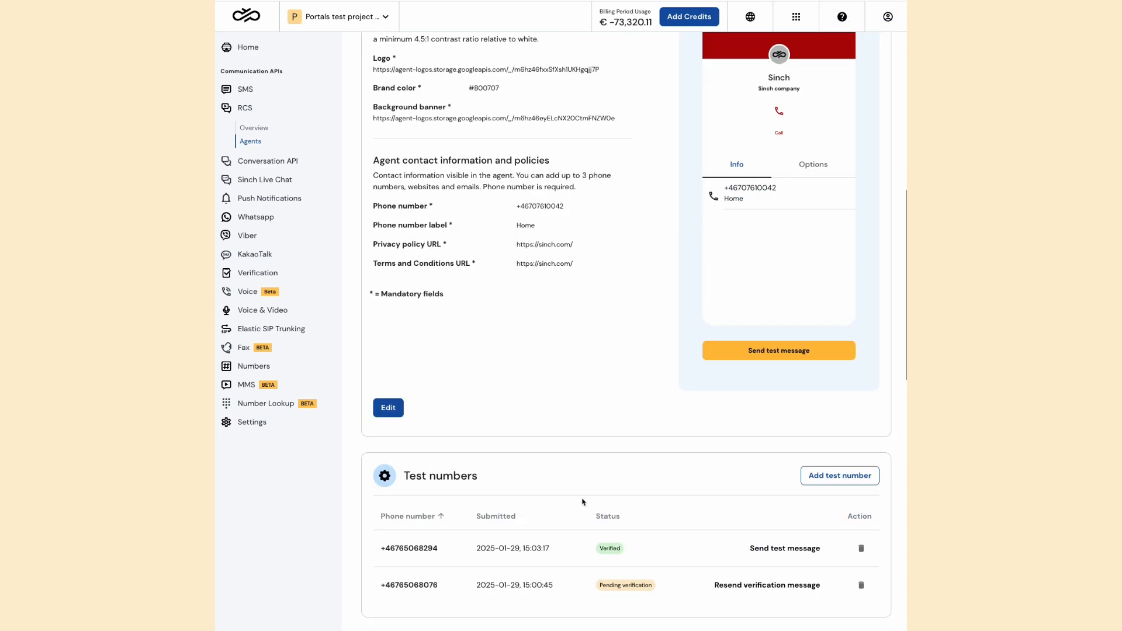
scroll(583, 502, up, 13)
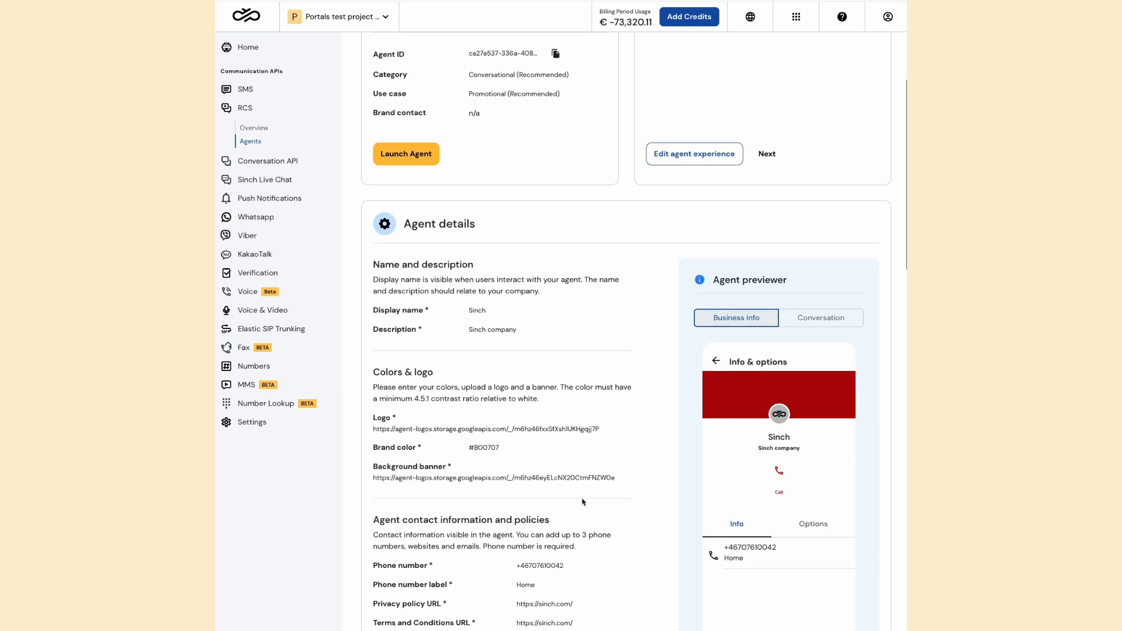
click(413, 405)
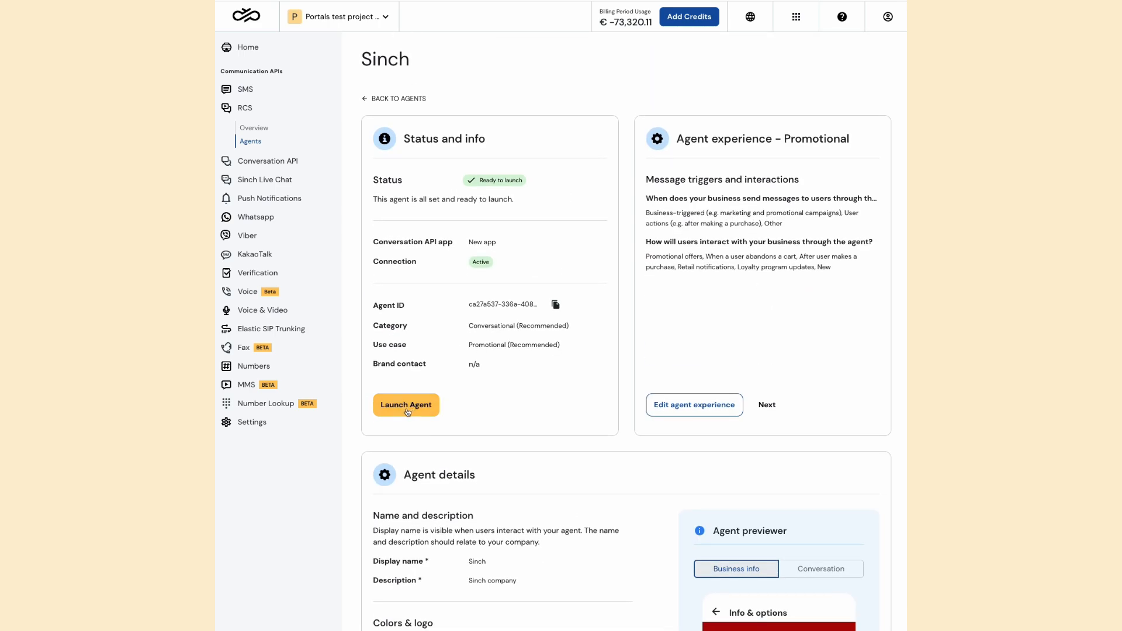
click(432, 292)
text(Sinch)
click(429, 325)
text(The best contact)
click(423, 366)
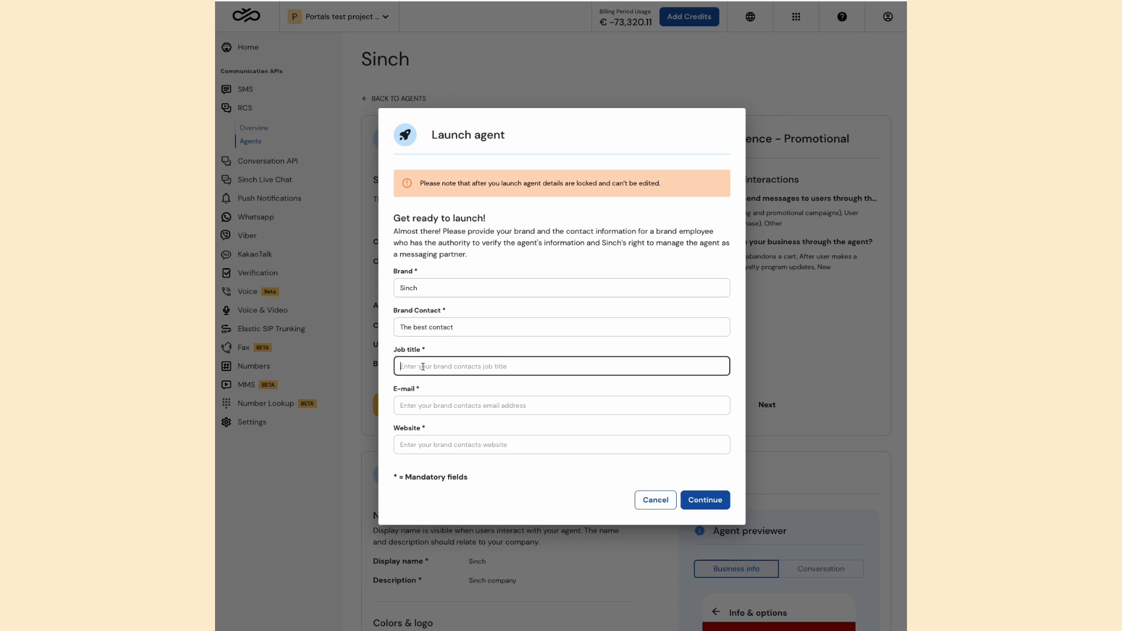
text(Contact)
Fill in the brand contact's e-mail and website, and continue to the launch requirements
key(Tab)
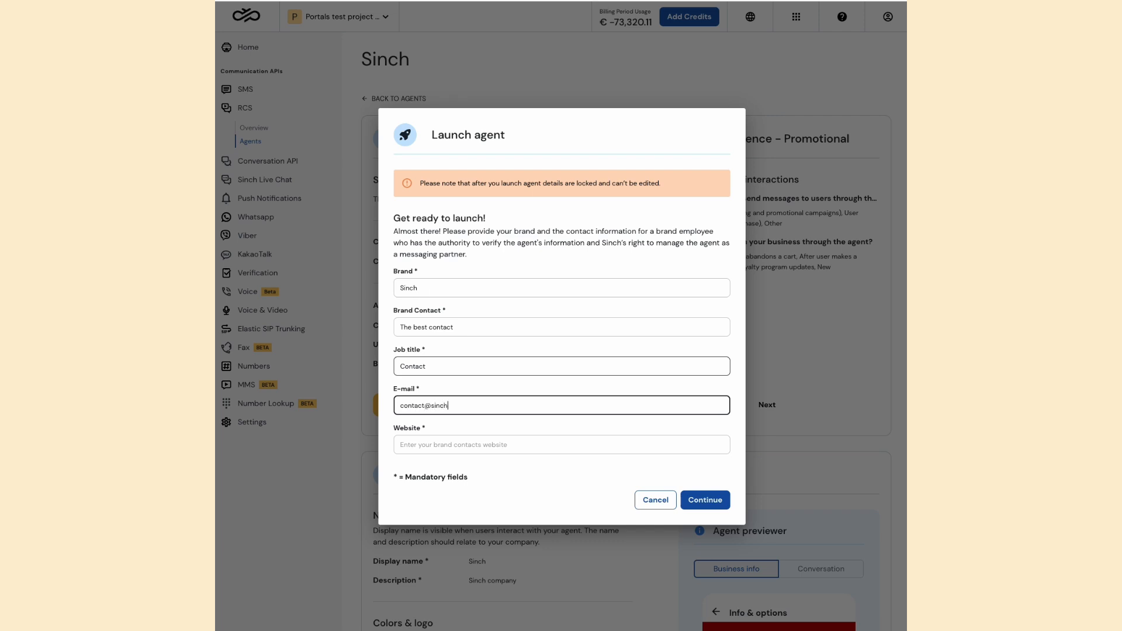
key(Tab)
text(https://sinch.com/)
click(723, 501)
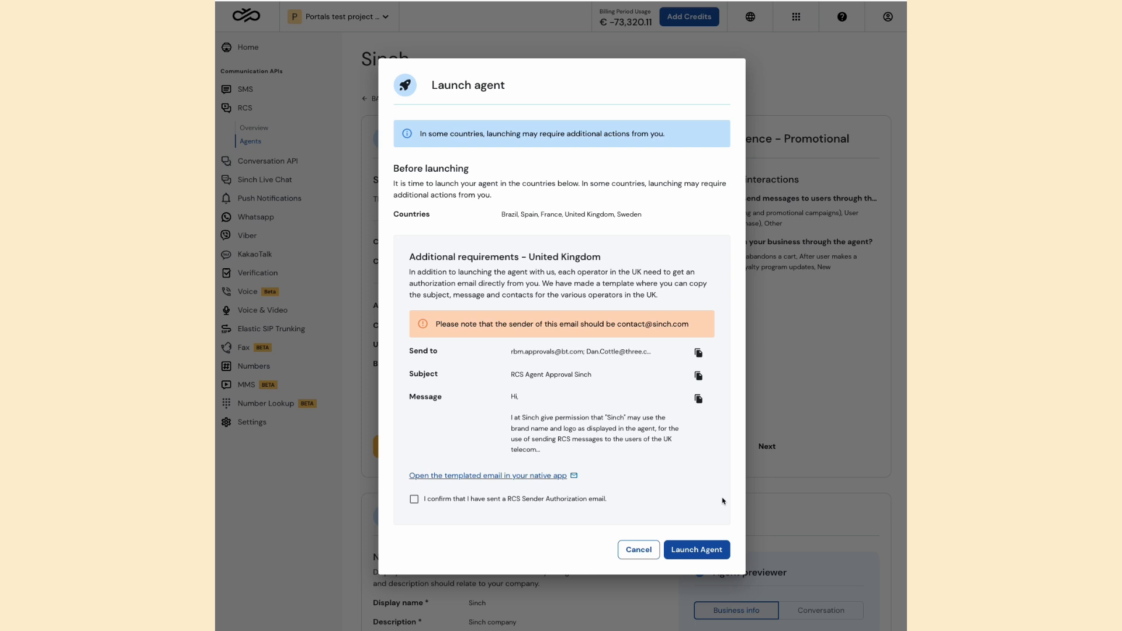
Confirm that the RCS Sender Authorization email has been sent, and launch the agent
click(551, 500)
click(714, 548)
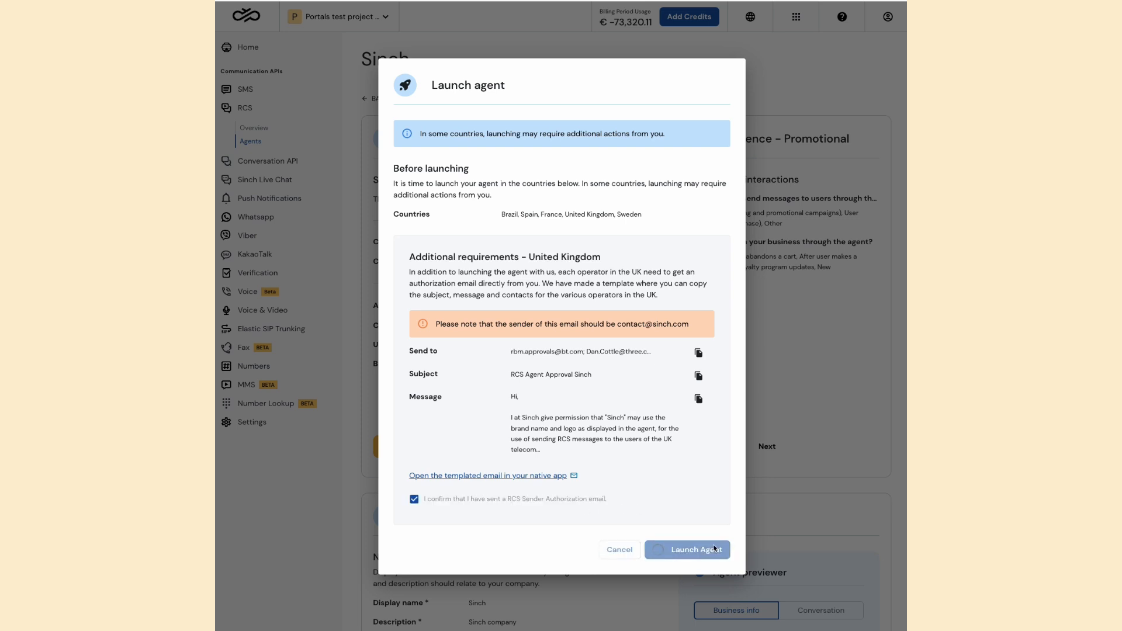